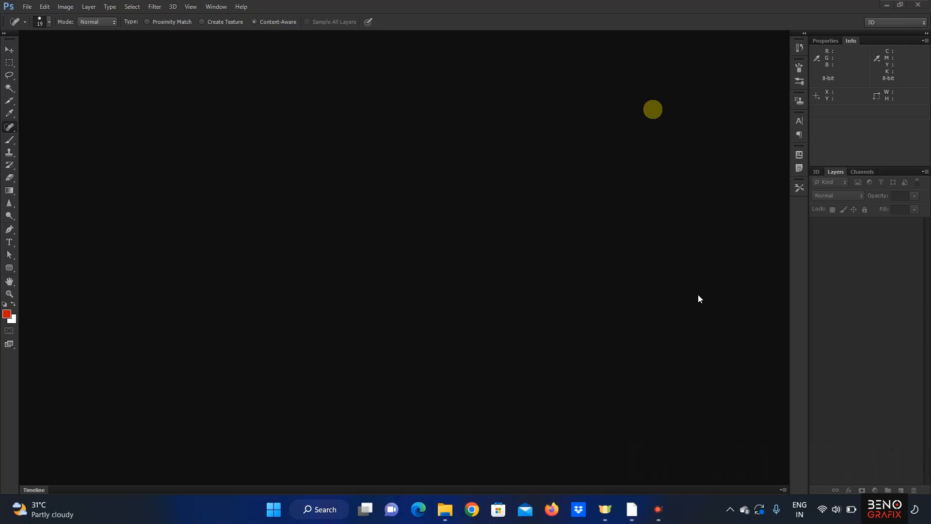
Choose the Spot Healing Brush Tool from the healing tools for retouching the acne portrait
left_click(10, 132)
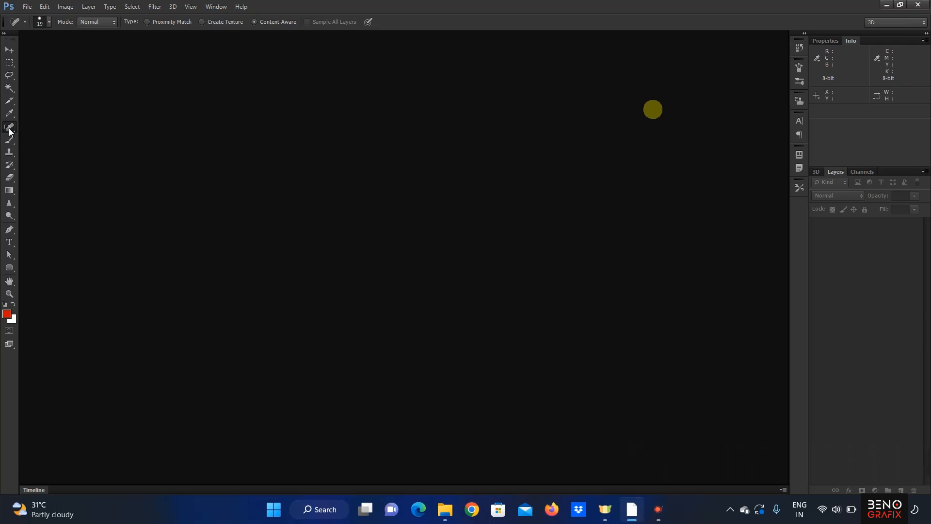
left_click(10, 129)
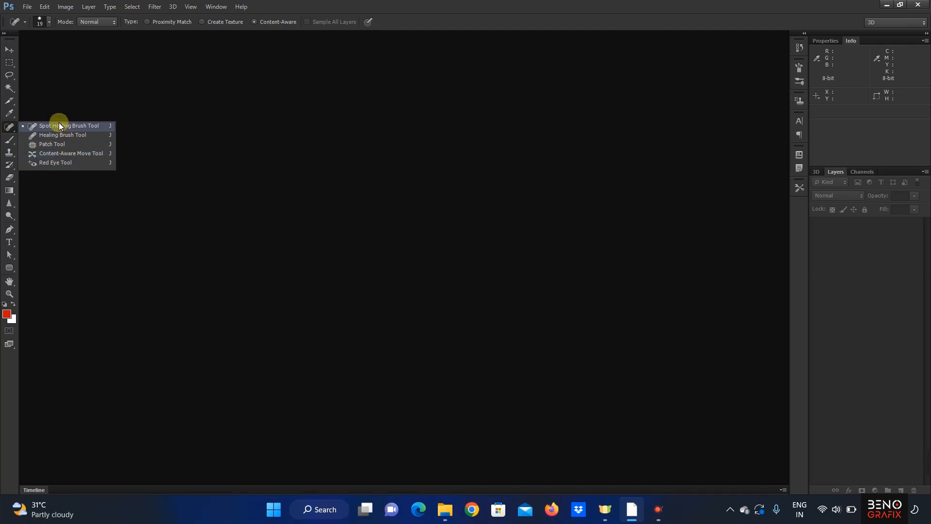
left_click(12, 127)
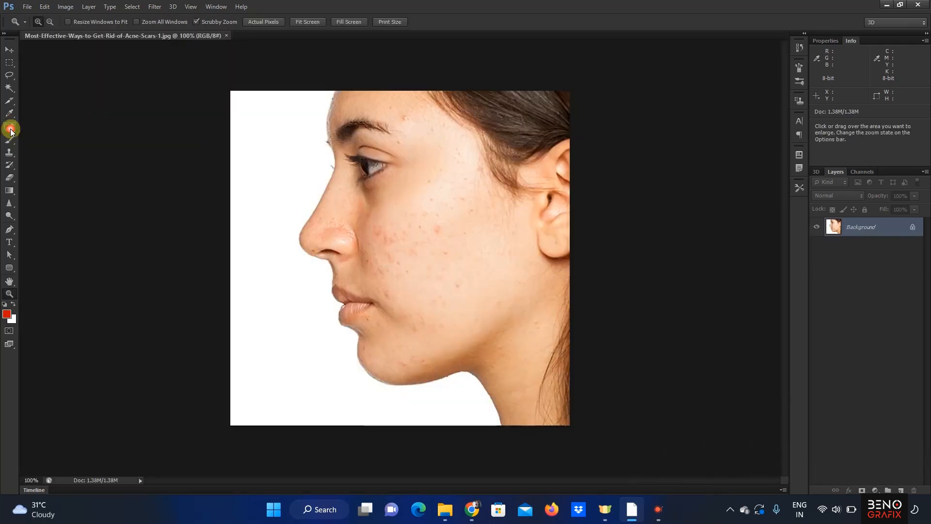
left_click(11, 130)
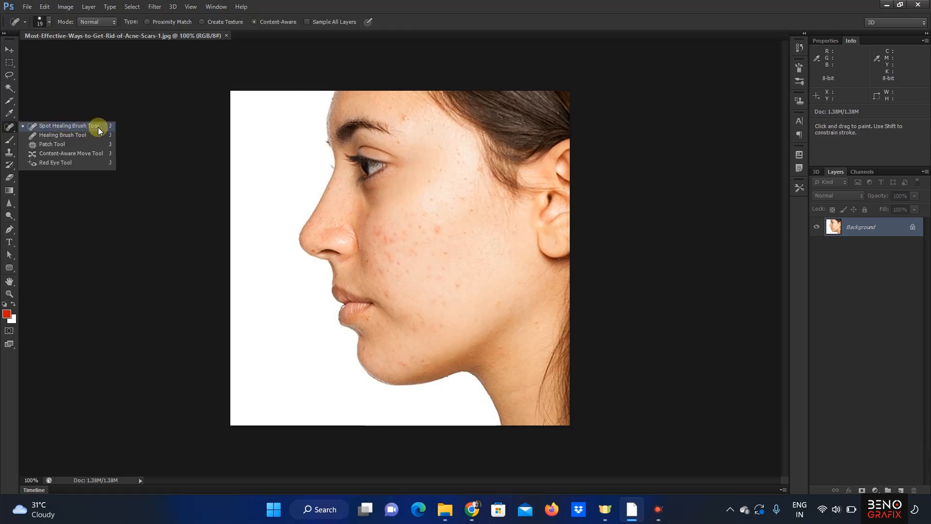
left_click(94, 126)
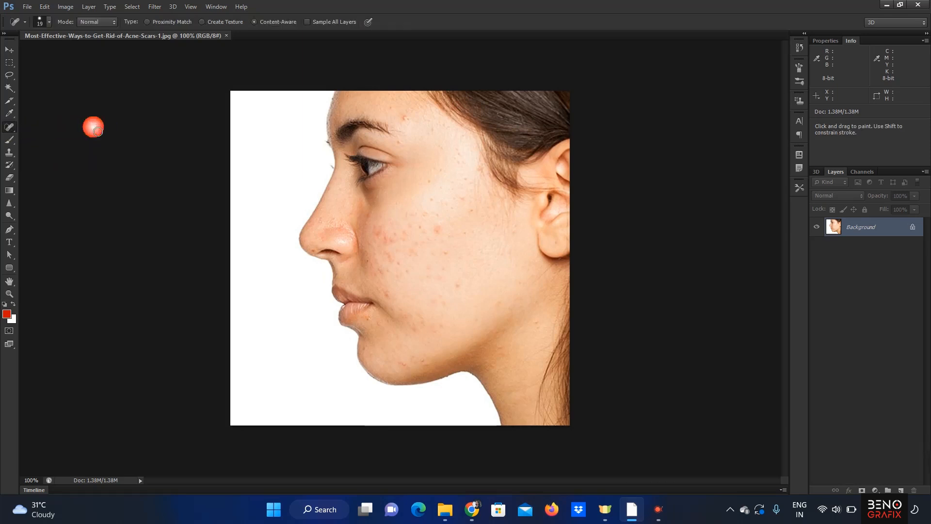
left_click(11, 130)
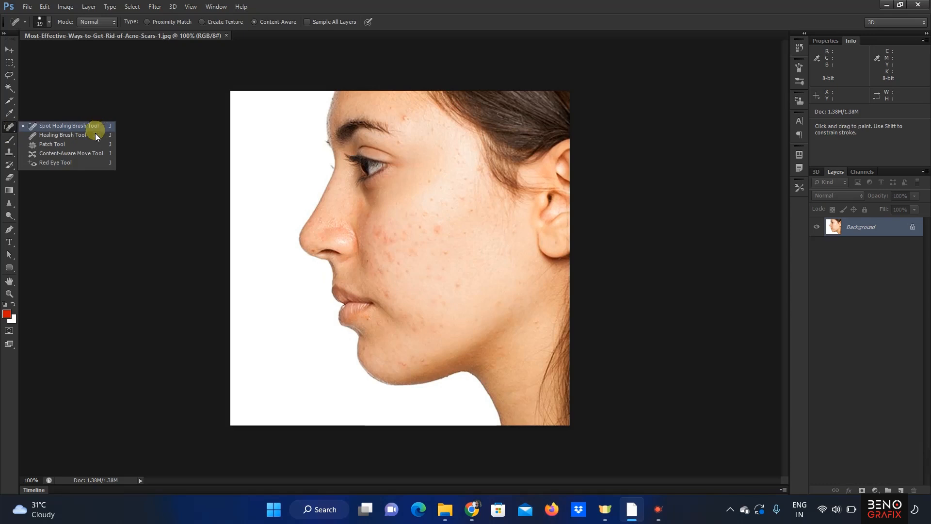
key("j")
left_click(97, 125)
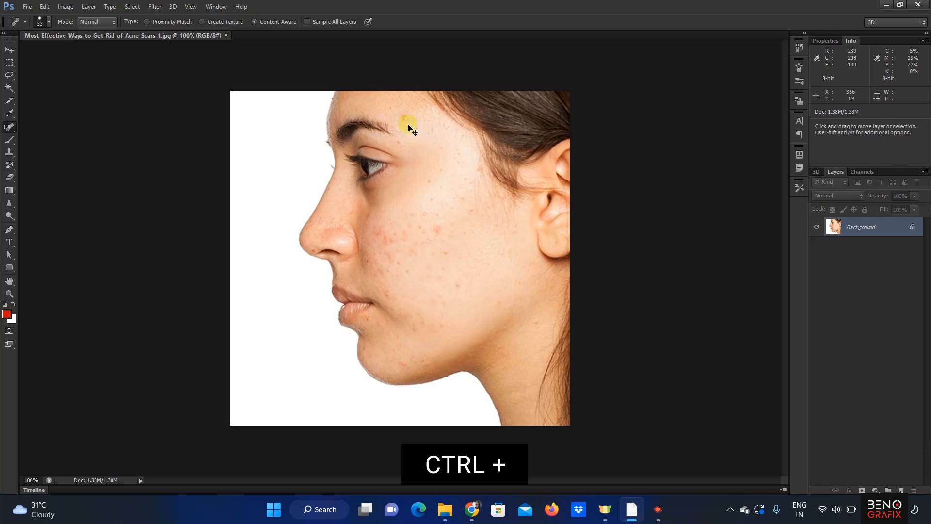
Examine the facial blemishes up close and review the Spot Healing Brush's size settings
key("ctrl+plus")
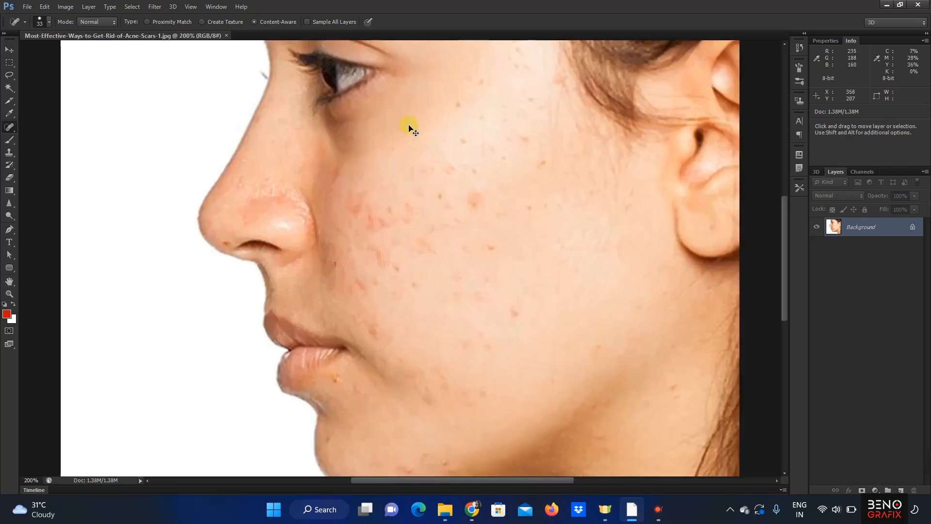
key("ctrl+plus")
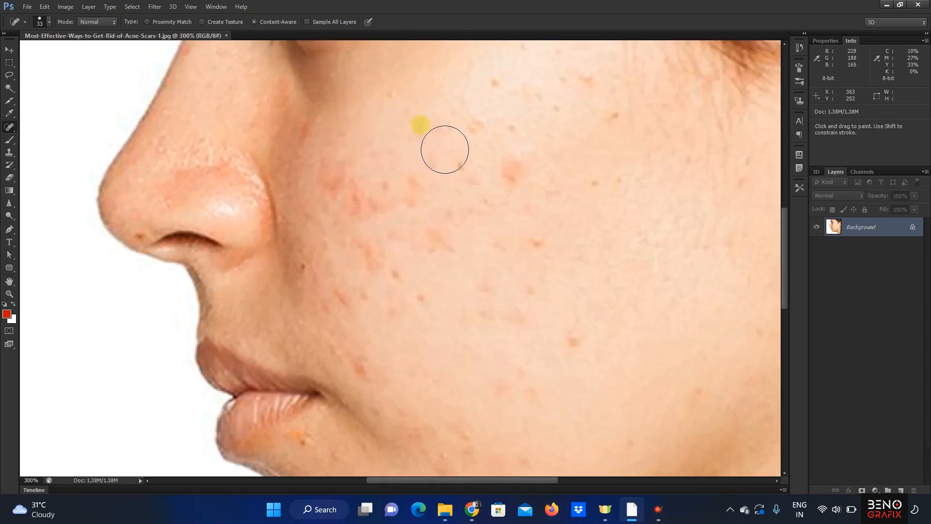
key("space")
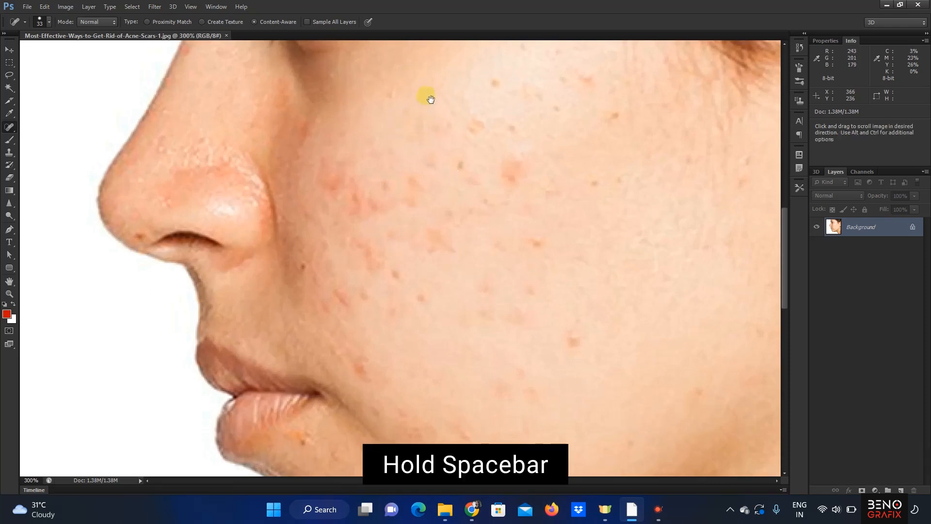
left_click_drag(435, 87, 426, 436)
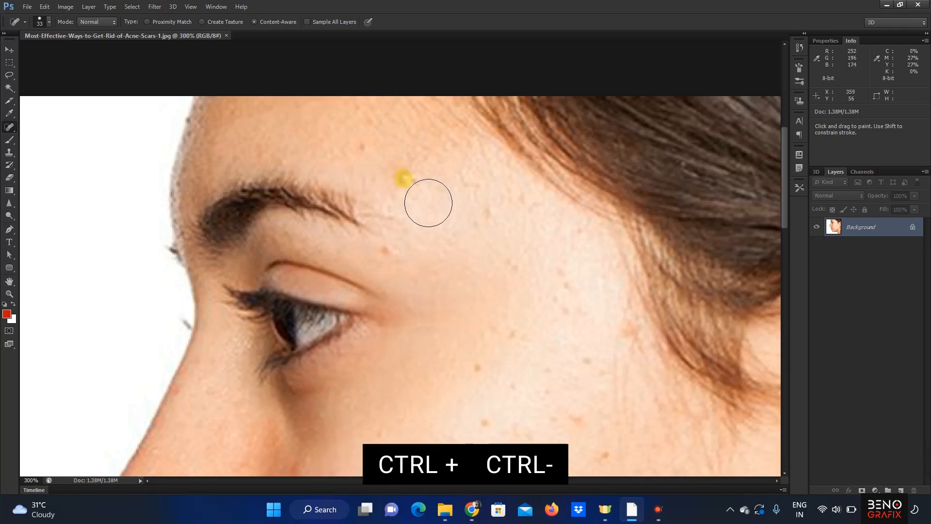
key("space")
left_click_drag(418, 271, 410, 156)
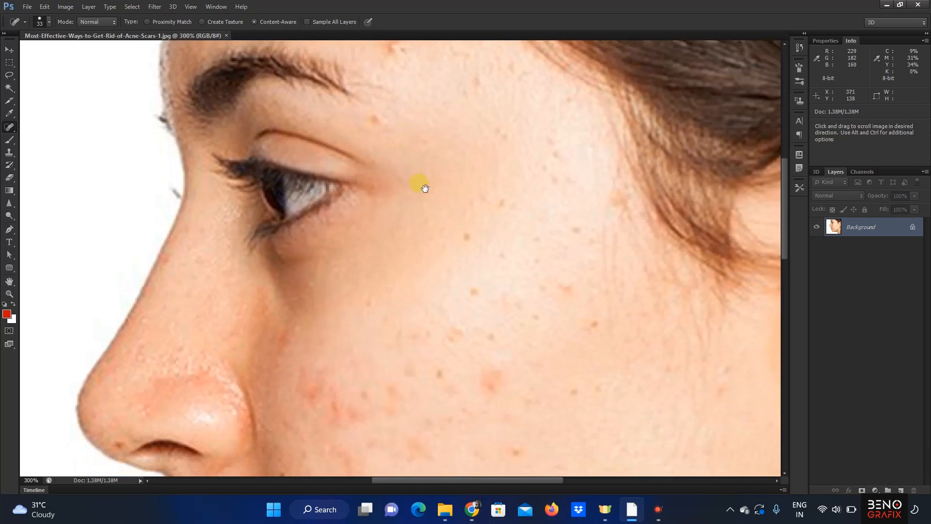
left_click_drag(464, 126, 464, 175)
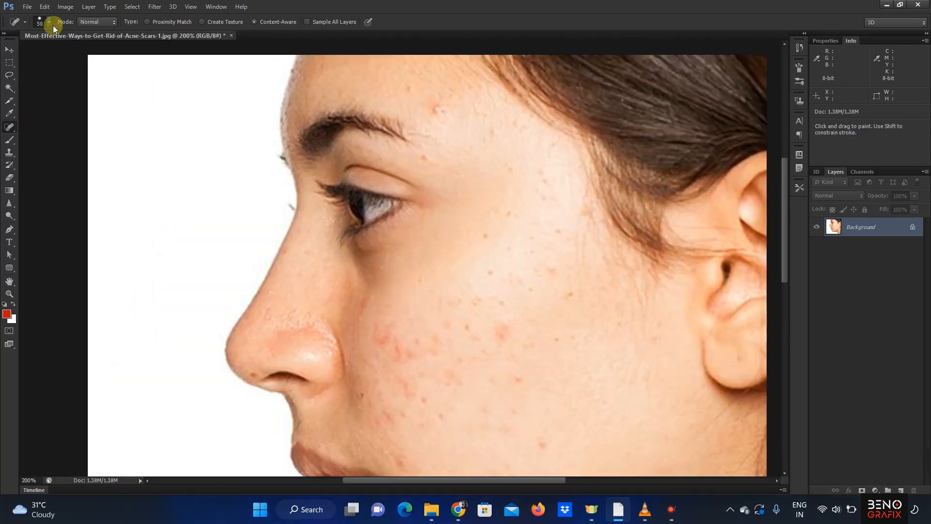
left_click(49, 22)
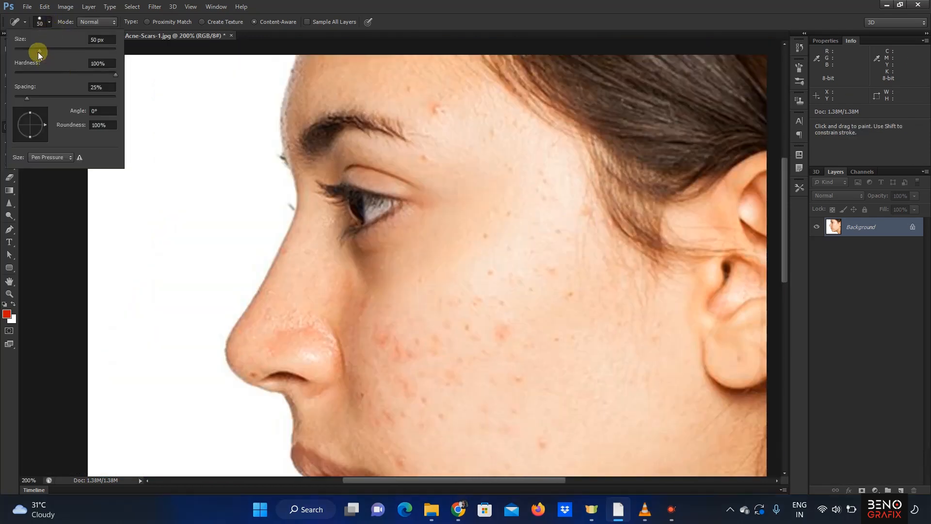
mouse_move(37, 51)
left_mouse_down()
mouse_move(53, 52)
mouse_move(37, 54)
left_mouse_up()
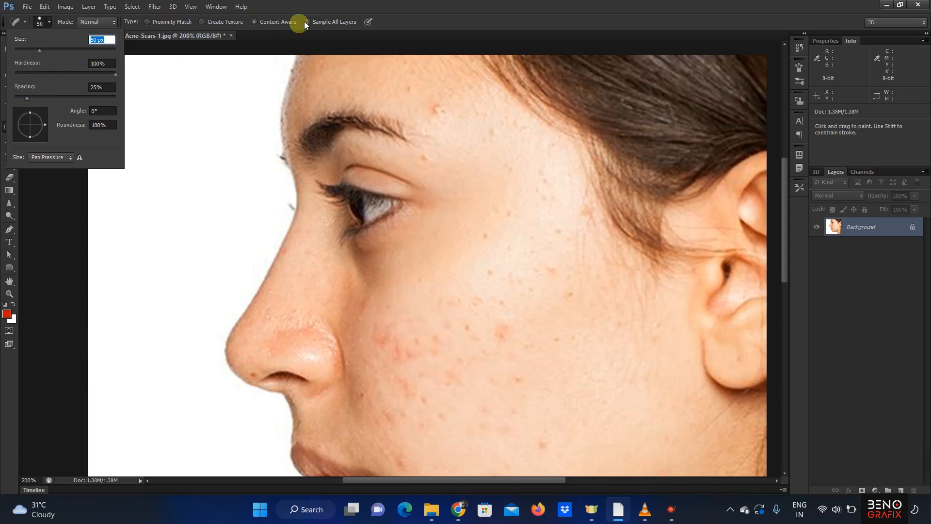
left_click(354, 5)
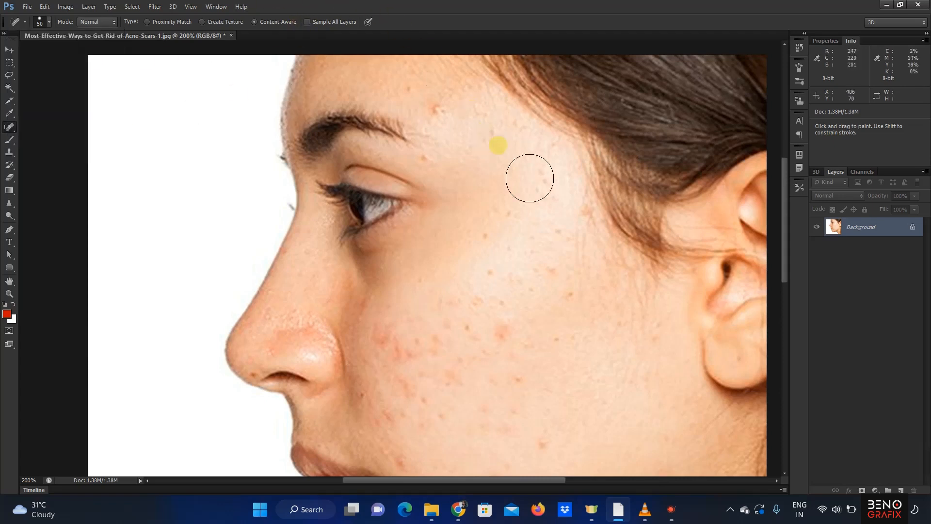
Set the Spot Healing Brush size to 40 px for the blemishes near the eyebrow and on the forehead
mouse_move(528, 137)
left_mouse_down()
mouse_move(520, 161)
mouse_move(520, 149)
left_mouse_up()
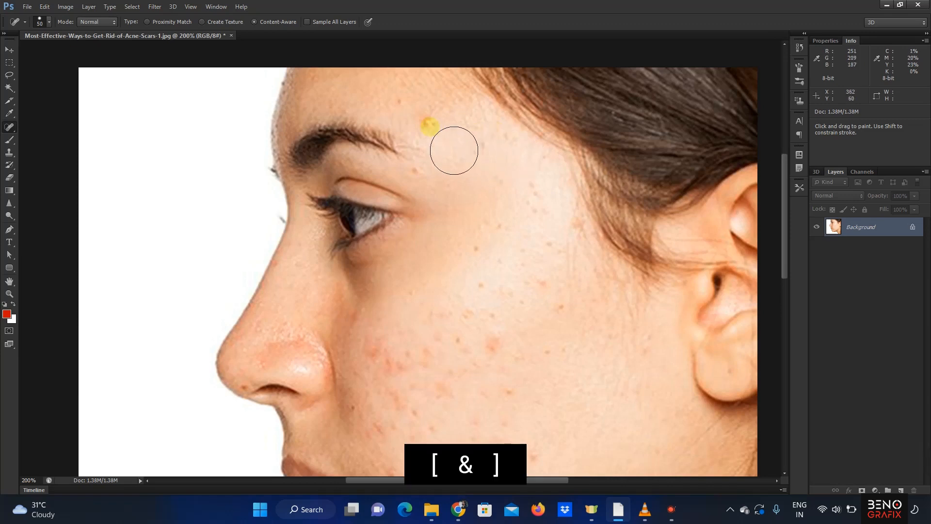
key("ctrl+plus")
left_click_drag(509, 150, 509, 288)
key("ctrl+plus")
left_click_drag(491, 209, 485, 284)
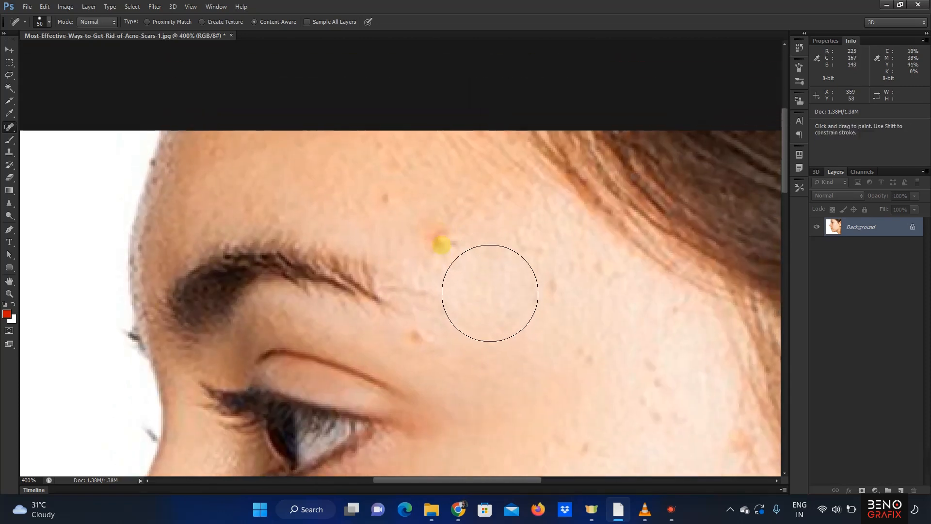
key("bracketleft")
key("bracketright")
key("bracketright")
key("bracketleft")
key("bracketleft")
key("bracketleft")
key("bracketright")
key("bracketright")
key("bracketleft")
key("bracketleft")
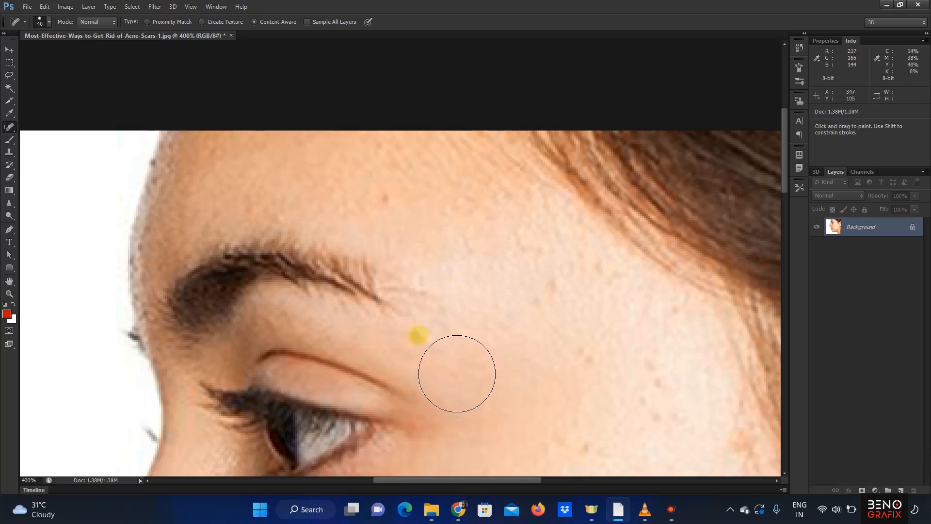
Heal the blemishes on the temple and the upper cheek with the Spot Healing Brush
left_click(550, 285)
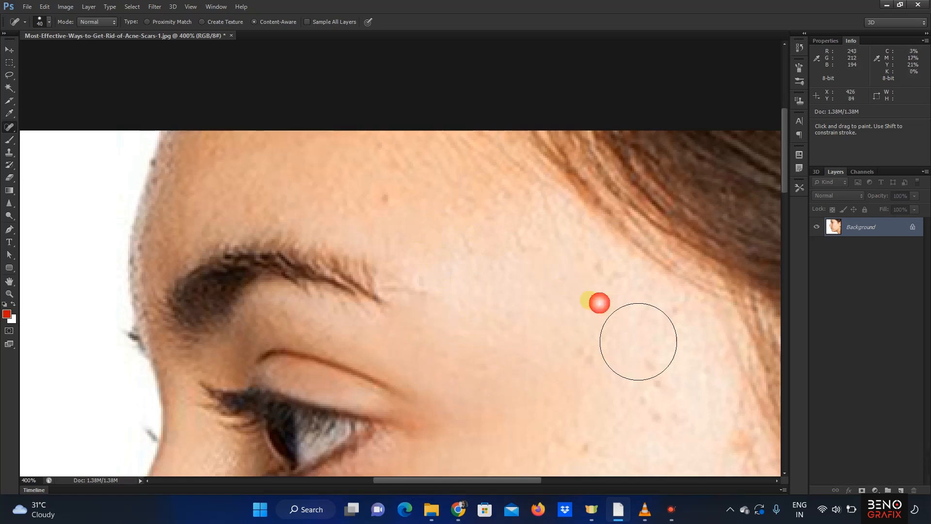
left_click_drag(629, 378, 519, 160)
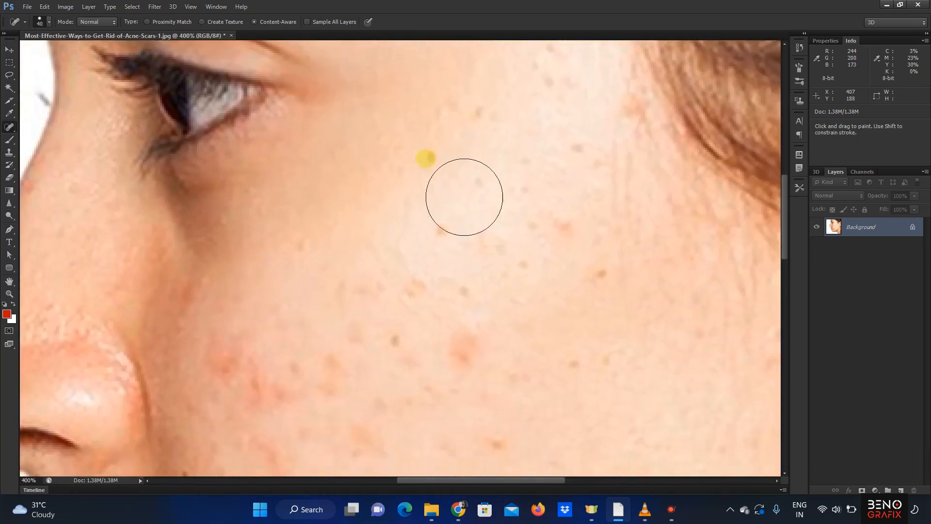
left_click(443, 215)
left_click(566, 220)
Heal the red acne spots and dark marks across the middle and lower cheek with the Spot Healing Brush
left_click_drag(565, 374, 568, 202)
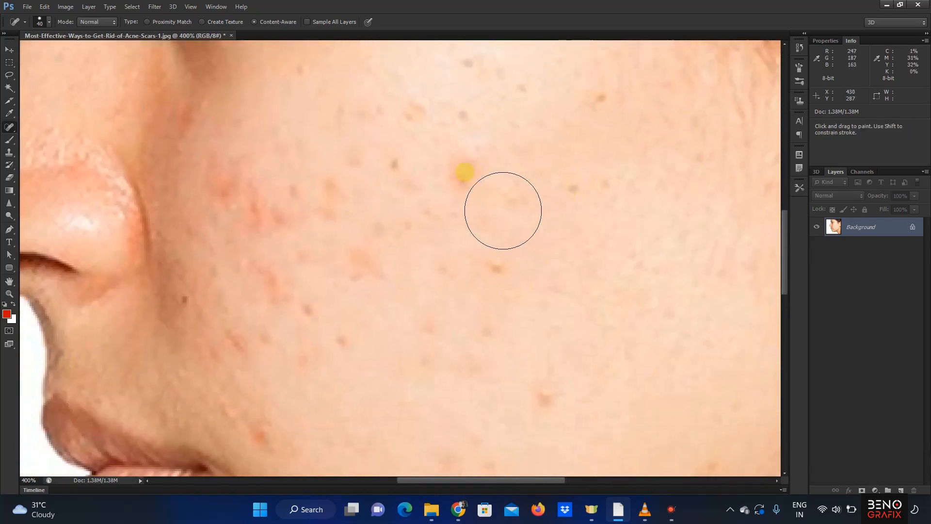
left_click(496, 263)
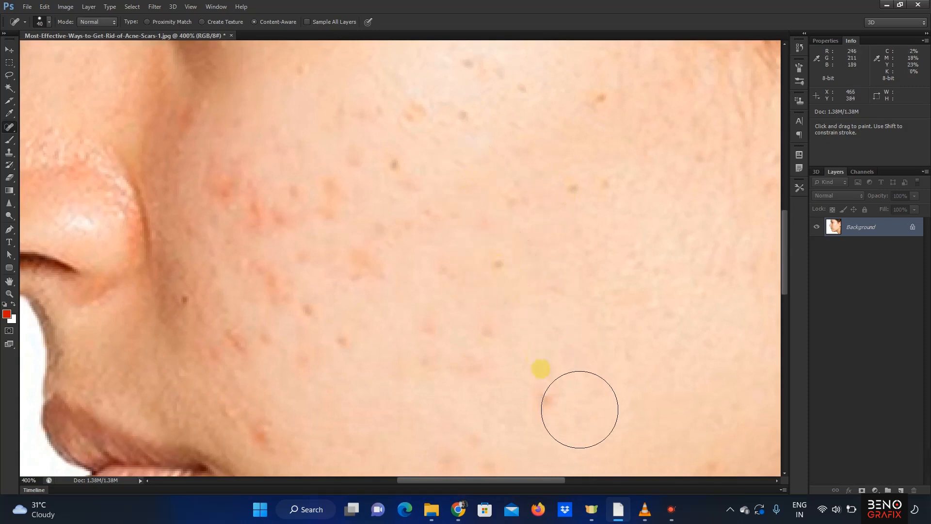
left_click(545, 396)
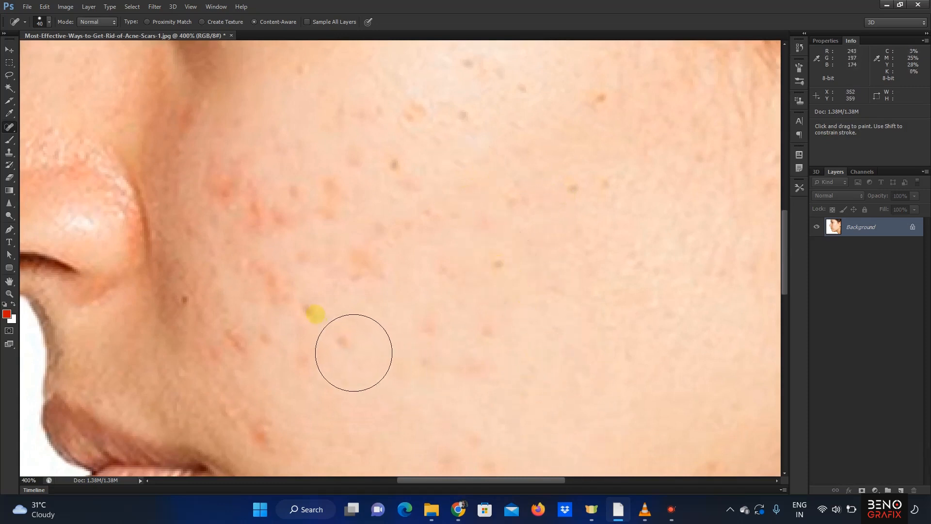
left_click(255, 212)
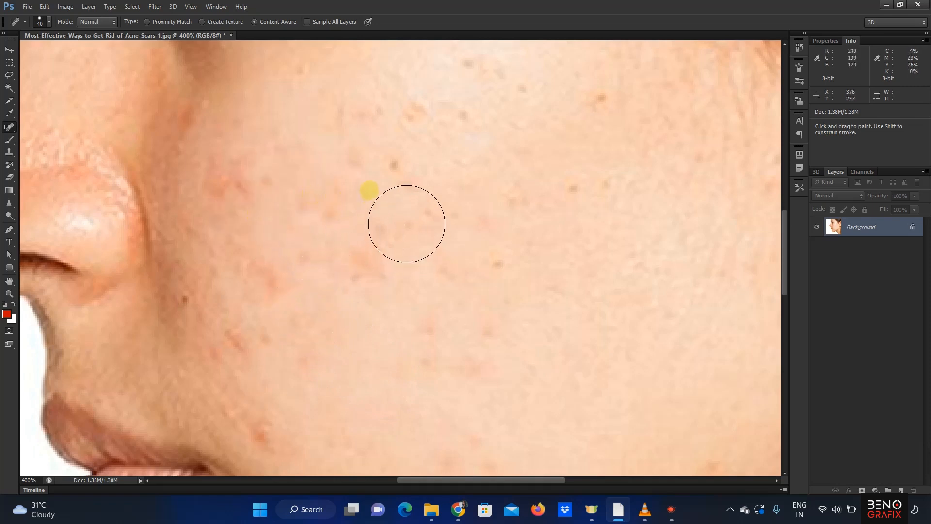
left_click(354, 164)
left_click(405, 164)
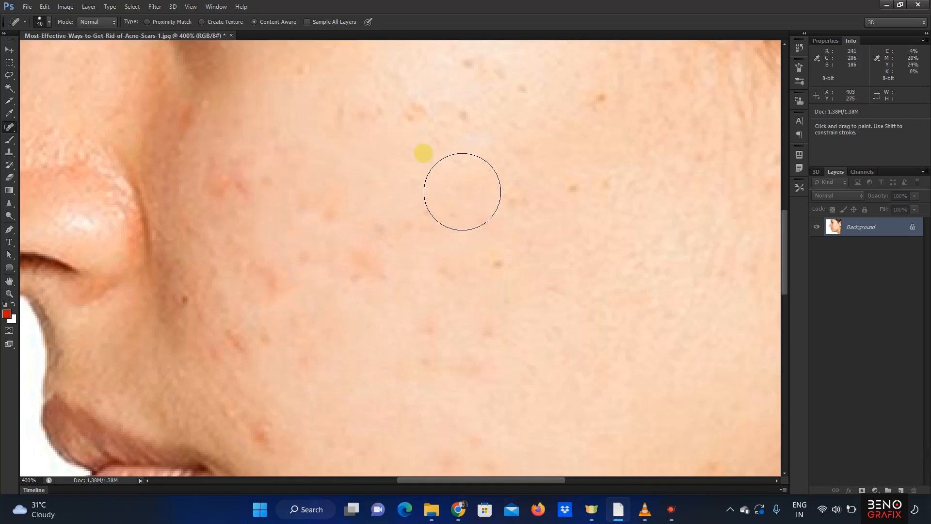
left_click(451, 148)
left_click(500, 150)
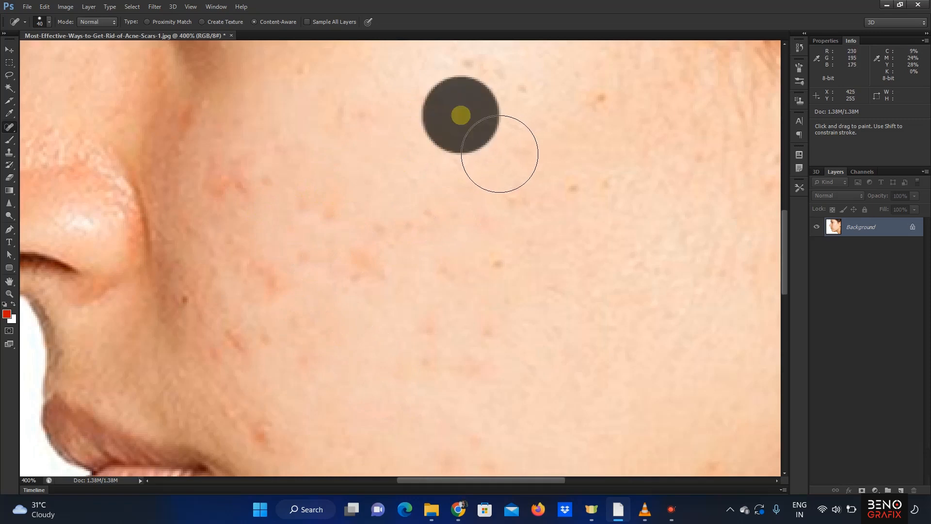
left_click(334, 114)
left_click(262, 182)
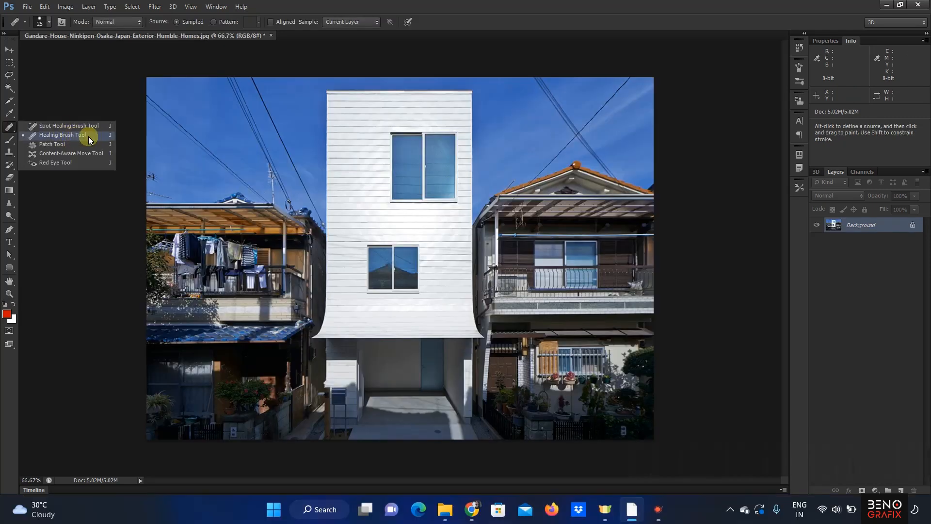
Choose the Healing Brush Tool and set its size to 10 px for the black cable beside the white house
left_click(88, 136)
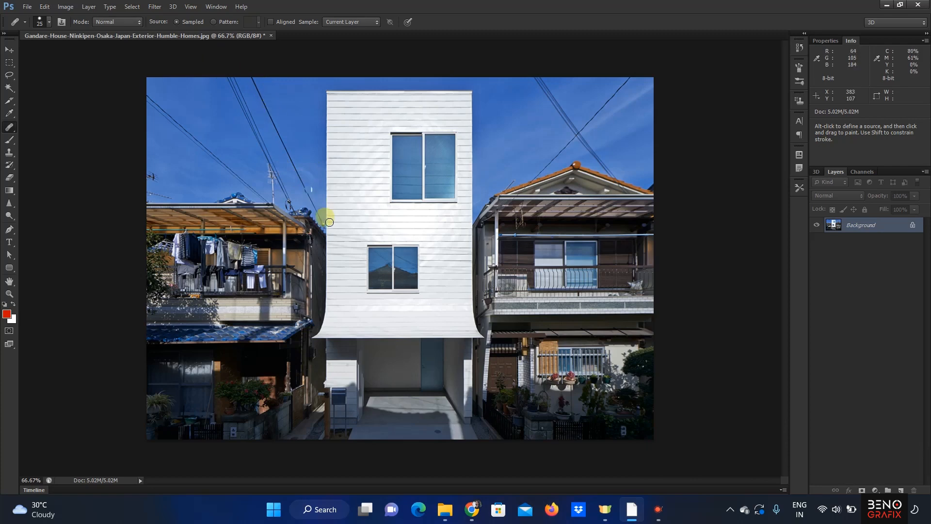
key("z")
left_click(316, 214)
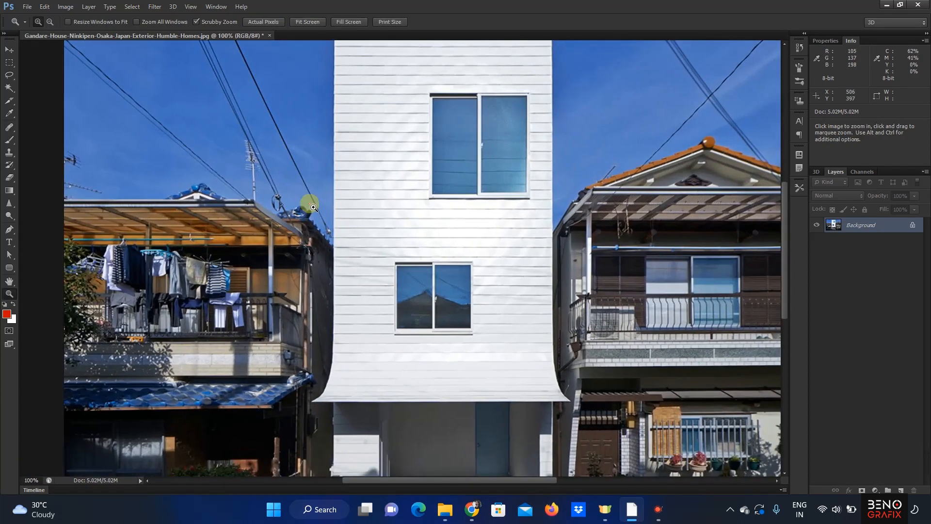
left_click(313, 208)
left_click(330, 218)
key("space")
left_click_drag(378, 293, 383, 319)
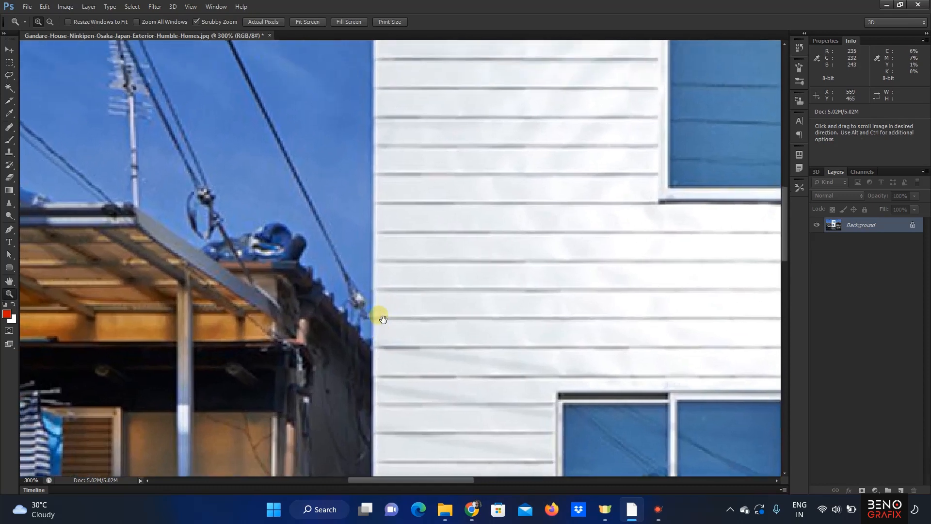
left_click(363, 276)
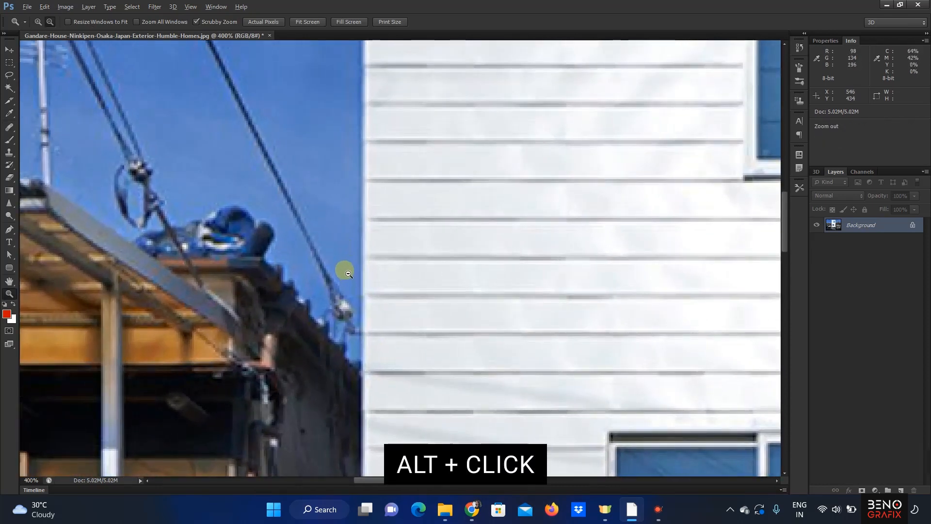
left_click(8, 127)
key("bracketleft")
key("bracketleft")
key("bracketleft")
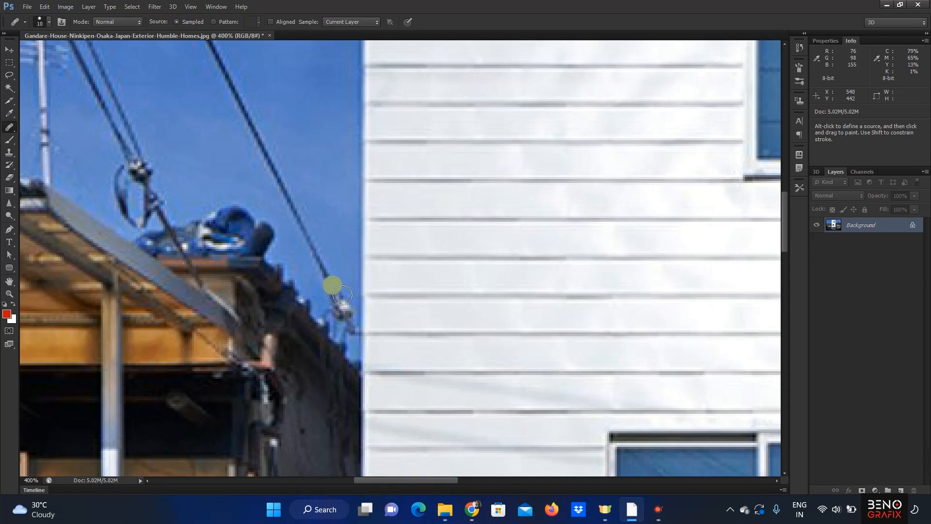
Heal the single black cable beside the white house up to the photo's top edge, sampling clear sky and enlarging the Healing Brush to 20 px
key("ctrl+minus")
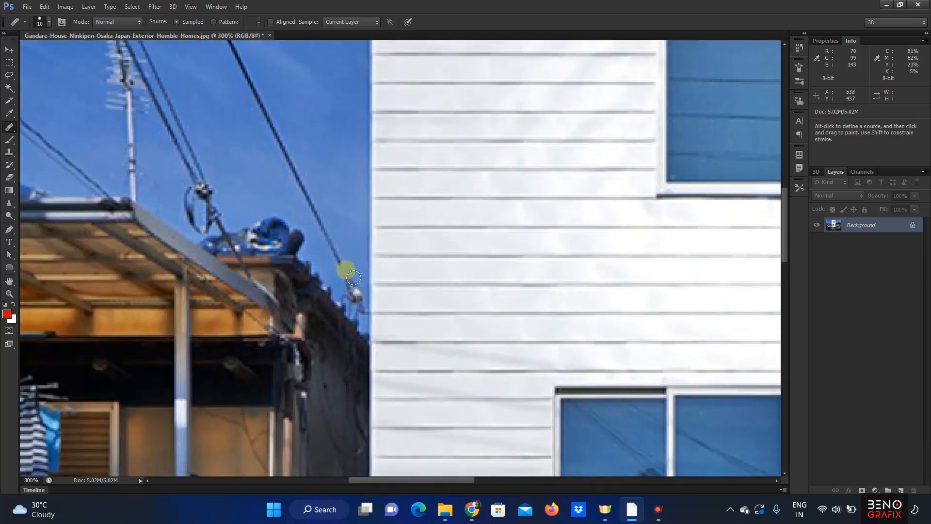
mouse_move(341, 256)
left_mouse_down()
mouse_move(296, 162)
mouse_move(322, 151)
left_mouse_up()
mouse_move(340, 120)
left_mouse_down()
mouse_move(367, 199)
mouse_move(370, 342)
mouse_move(310, 216)
mouse_move(340, 215)
mouse_move(379, 235)
mouse_move(399, 387)
left_mouse_up()
left_click(332, 209, "alt")
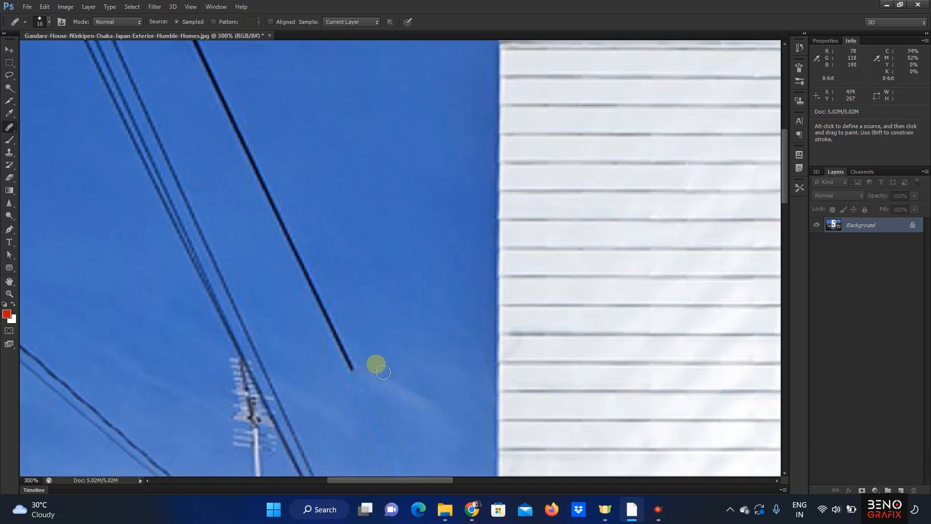
mouse_move(388, 381)
left_mouse_down()
mouse_move(368, 383)
mouse_move(263, 174)
left_mouse_up()
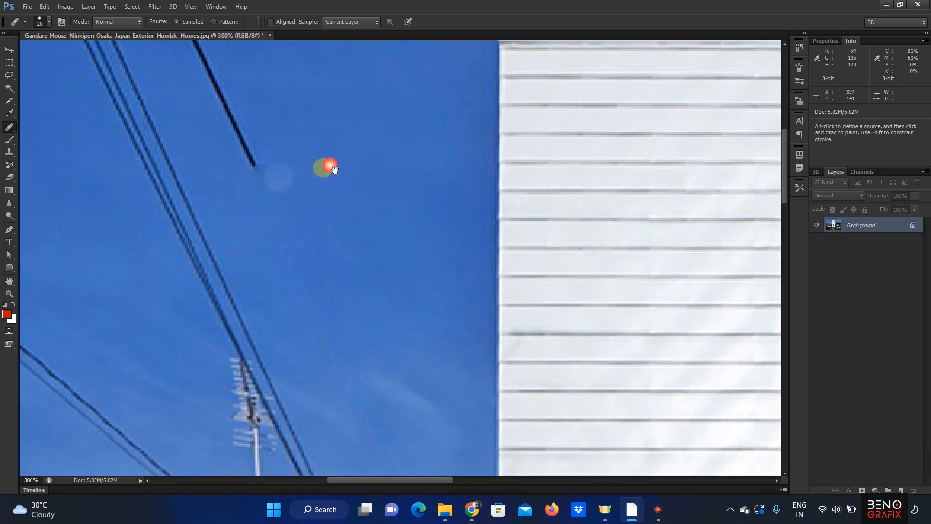
left_click_drag(328, 165, 484, 378)
mouse_move(418, 411)
left_mouse_down()
mouse_move(392, 387)
mouse_move(303, 206)
left_mouse_up()
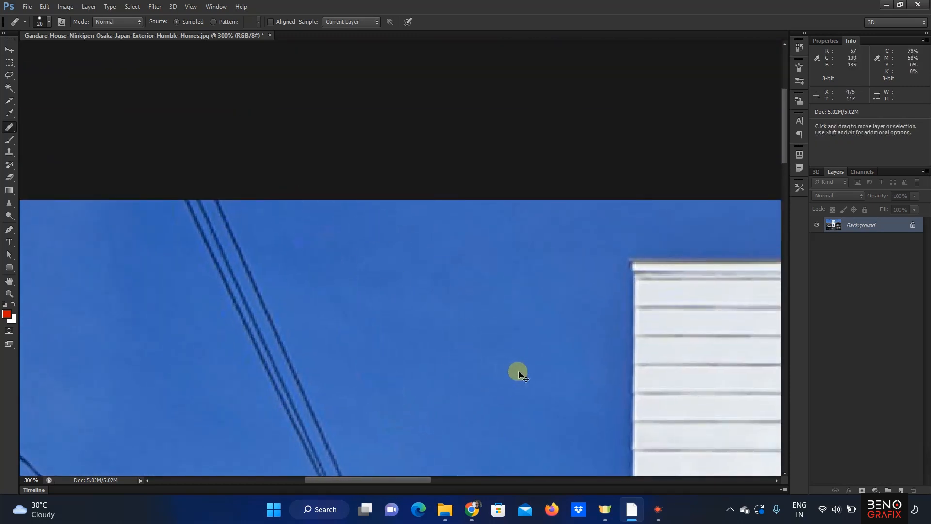
Heal the lower end of the two diagonal cables above the carport roof with a 10 px Healing Brush, sampling nearby sky
key("ctrl+minus")
key("ctrl+minus")
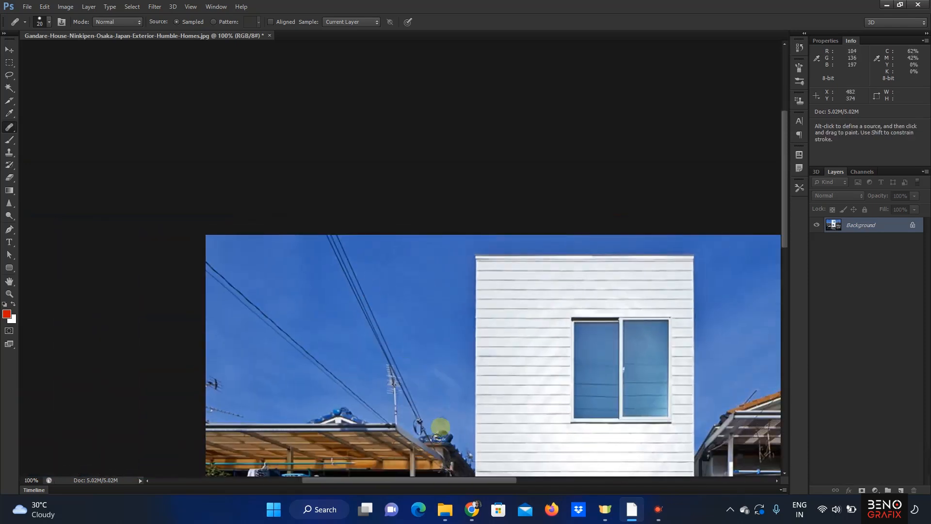
key("z")
left_click_drag(373, 422, 432, 424)
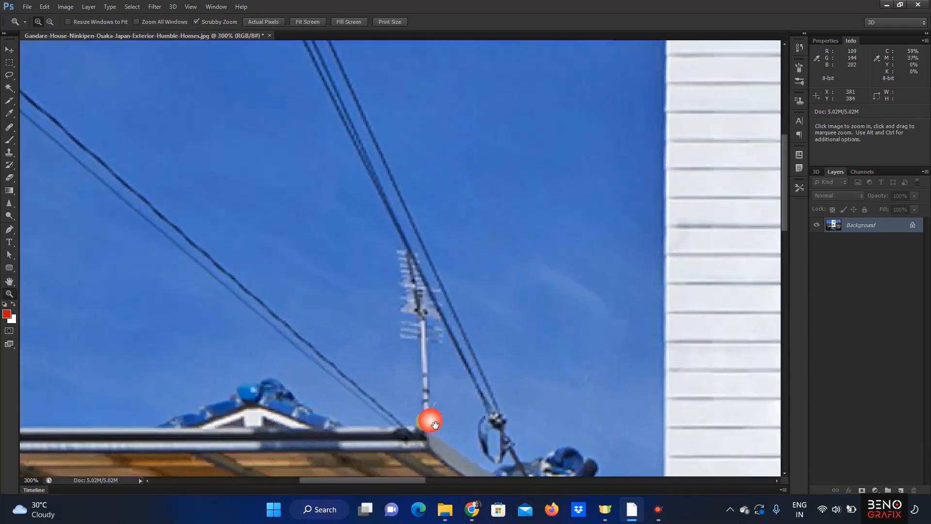
key("space")
left_click_drag(390, 299, 537, 303)
left_click(537, 302)
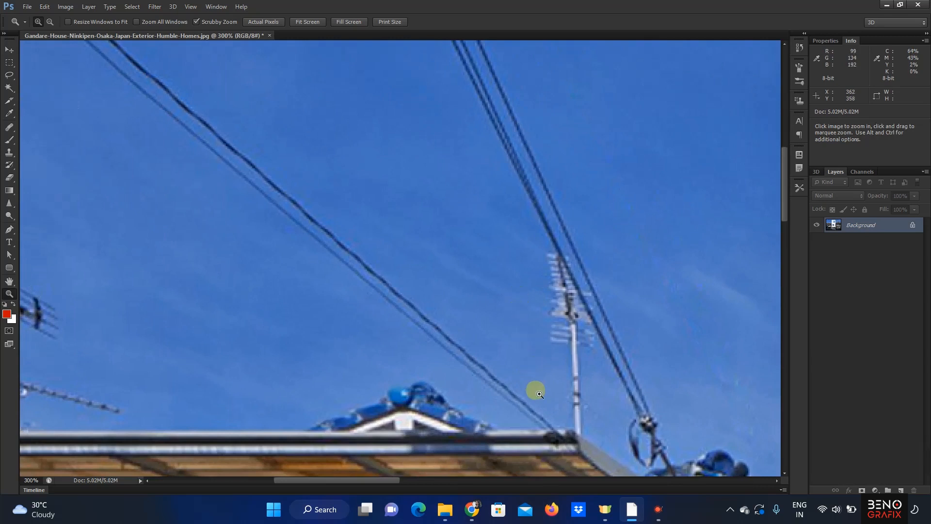
left_click(10, 128)
key("bracketleft")
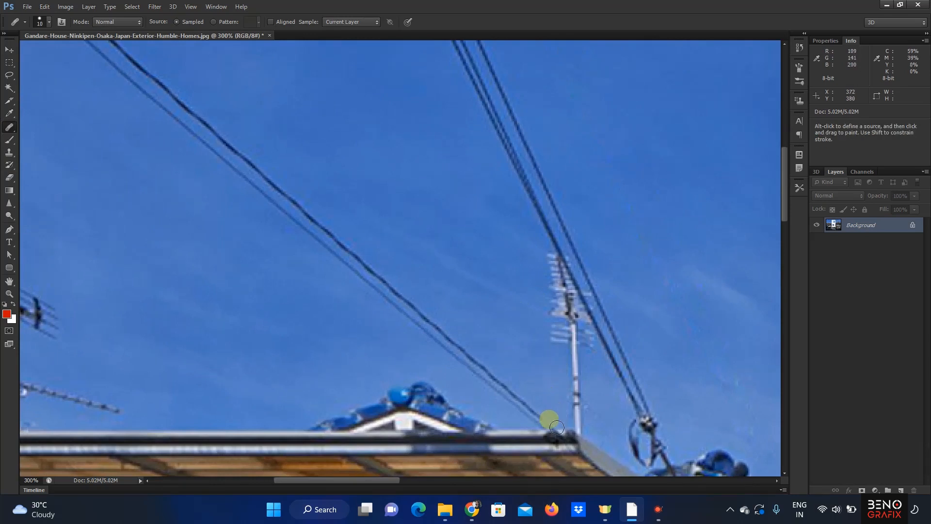
scroll(553, 425, "down", 1)
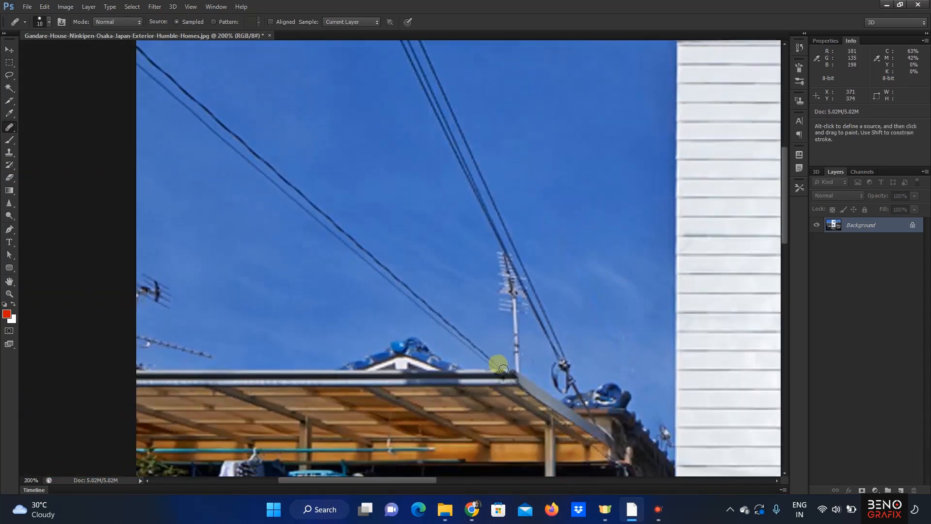
mouse_move(500, 367)
left_mouse_down()
mouse_move(435, 321)
mouse_move(463, 311)
left_mouse_up()
left_click(460, 305, "alt")
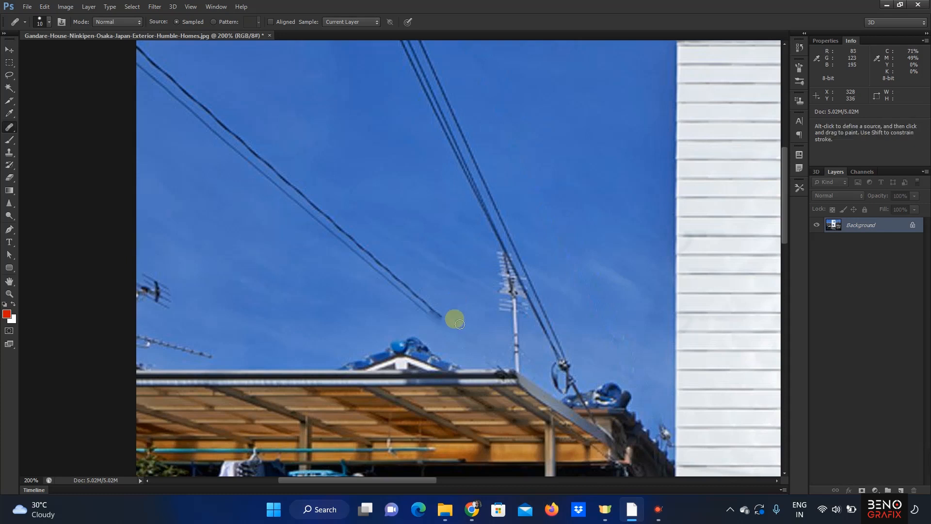
Enlarge the Healing Brush to 25 px and heal the middle stretch of the two diagonal cables
key("bracketright")
key("bracketright")
key("bracketright")
left_click_drag(444, 319, 318, 216)
key("space")
left_click_drag(420, 223, 512, 297)
left_click_drag(495, 374, 429, 326)
left_click_drag(521, 382, 420, 304)
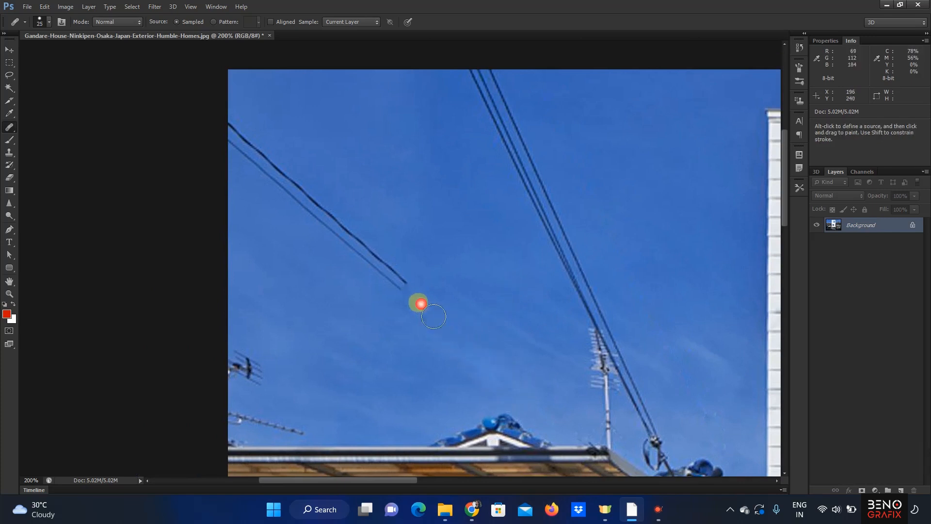
Heal the remaining upper stretch of the two diagonal cables up to the photo's left edge
key("space")
left_click_drag(495, 233, 516, 291)
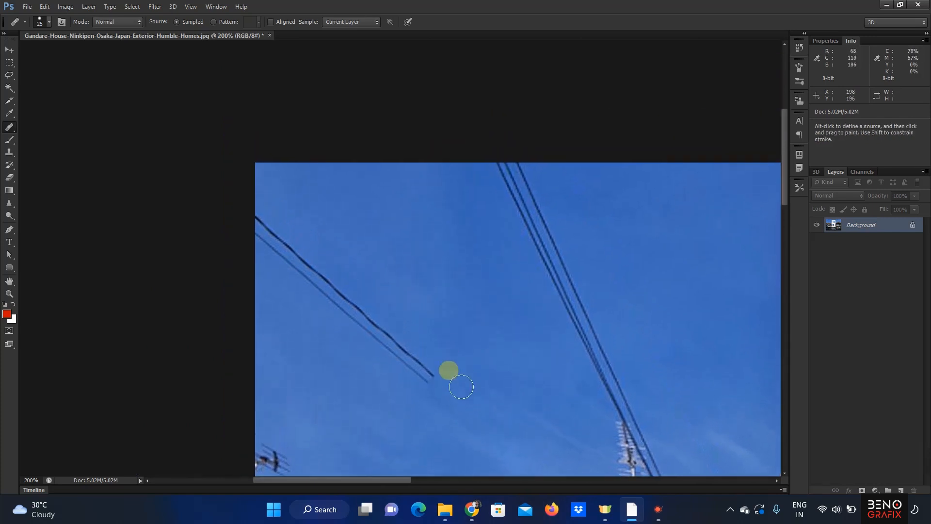
mouse_move(452, 393)
left_mouse_down()
mouse_move(376, 313)
mouse_move(263, 222)
left_mouse_up()
left_click_drag(454, 407, 266, 233)
key("space")
left_click_drag(561, 378, 514, 253)
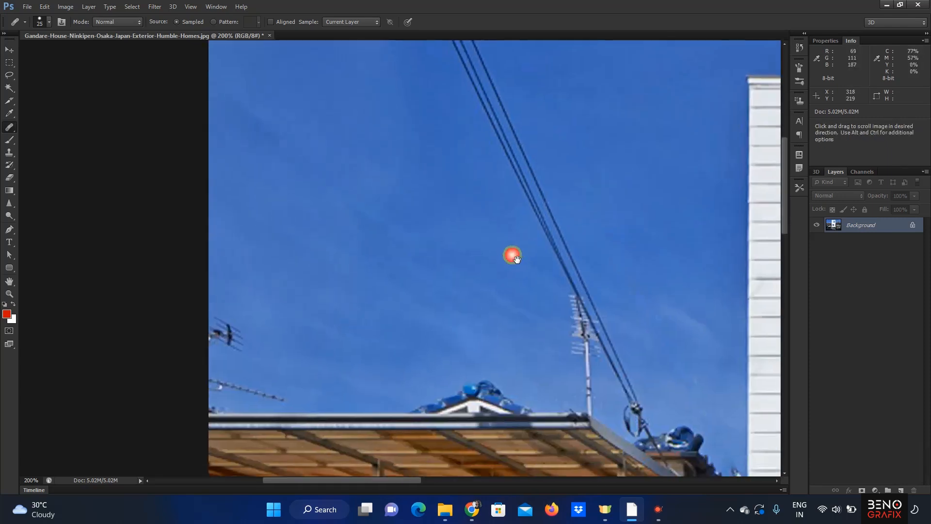
Sample clean sky and heal the leftover cable traces near the photo's upper-left edge
left_click(323, 116, "alt")
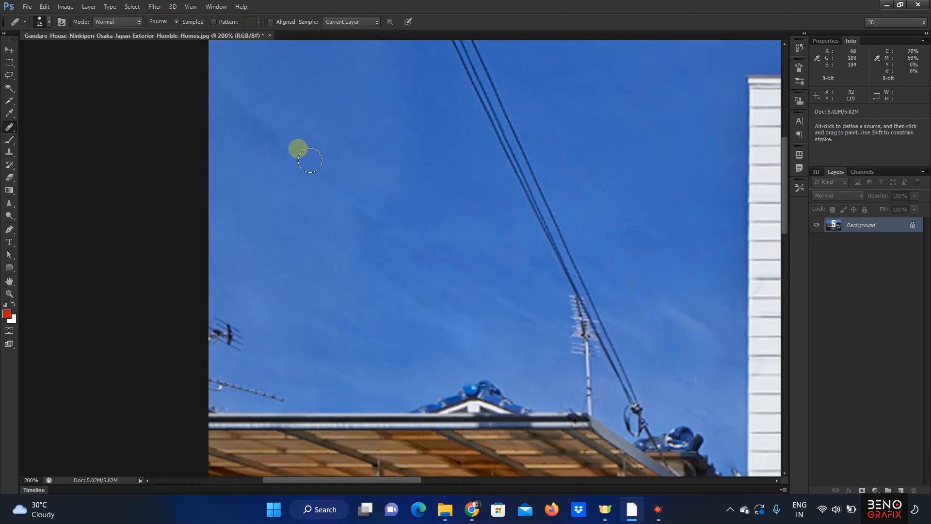
left_click_drag(303, 152, 220, 91)
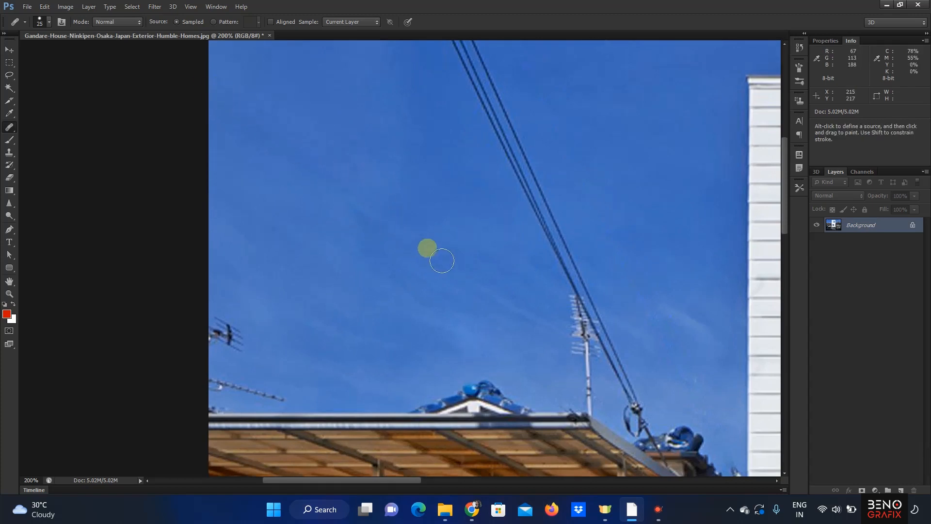
key("space")
left_click_drag(509, 282, 430, 261)
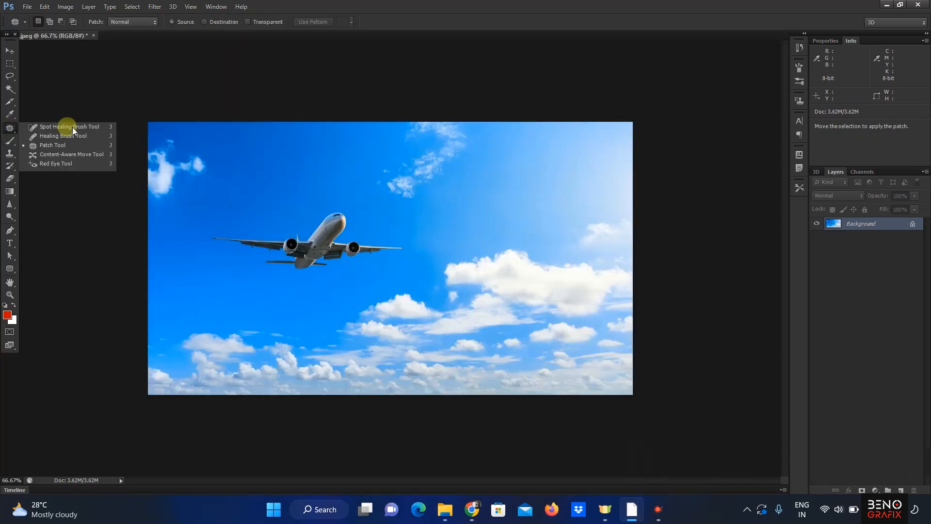
Choose the Patch Tool and outline the airplane with a loose freeform selection
left_click(60, 144)
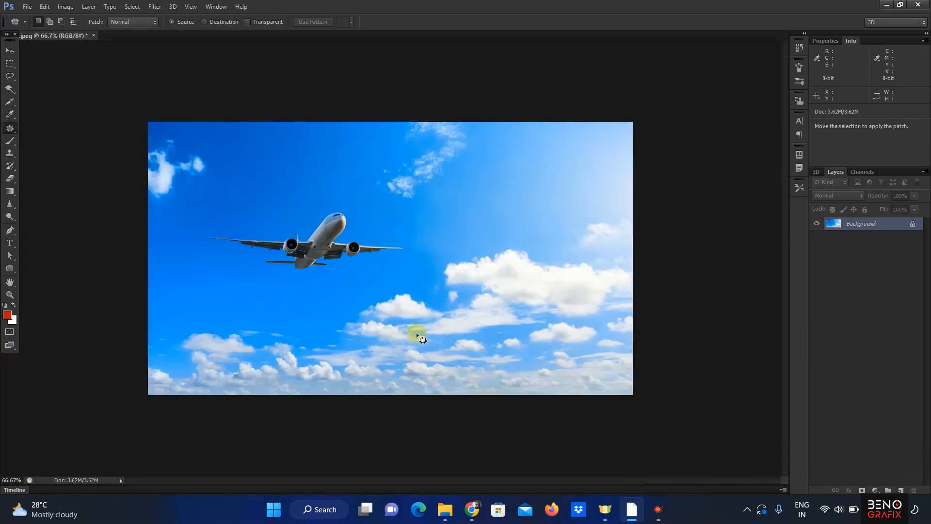
mouse_move(303, 230)
left_mouse_down()
mouse_move(313, 210)
mouse_move(348, 206)
left_mouse_up()
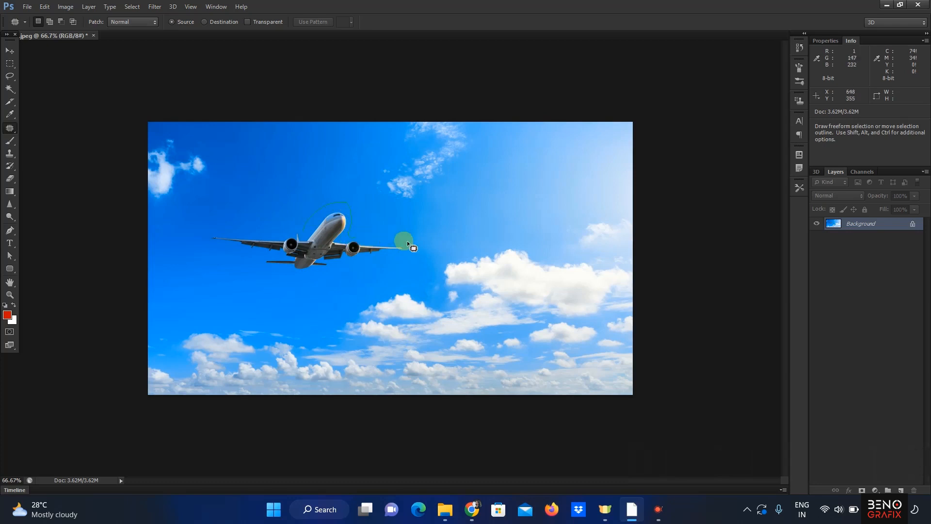
mouse_move(413, 251)
left_mouse_down()
mouse_move(325, 277)
mouse_move(253, 276)
mouse_move(248, 264)
left_mouse_up()
mouse_move(201, 248)
left_mouse_down()
mouse_move(228, 224)
mouse_move(305, 229)
left_mouse_up()
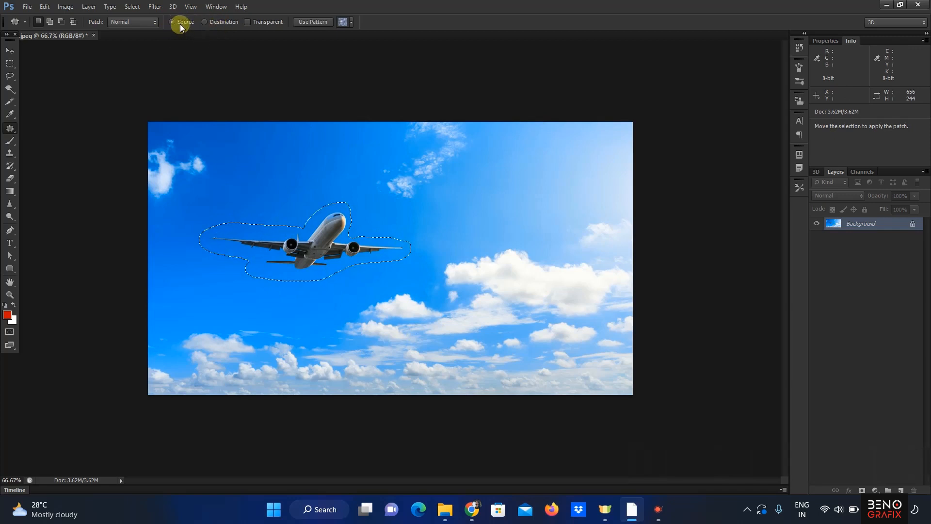
Try patching the selected airplane with clear sky from the photo's upper right in Source mode, and undo the patch
left_click_drag(321, 246, 543, 196)
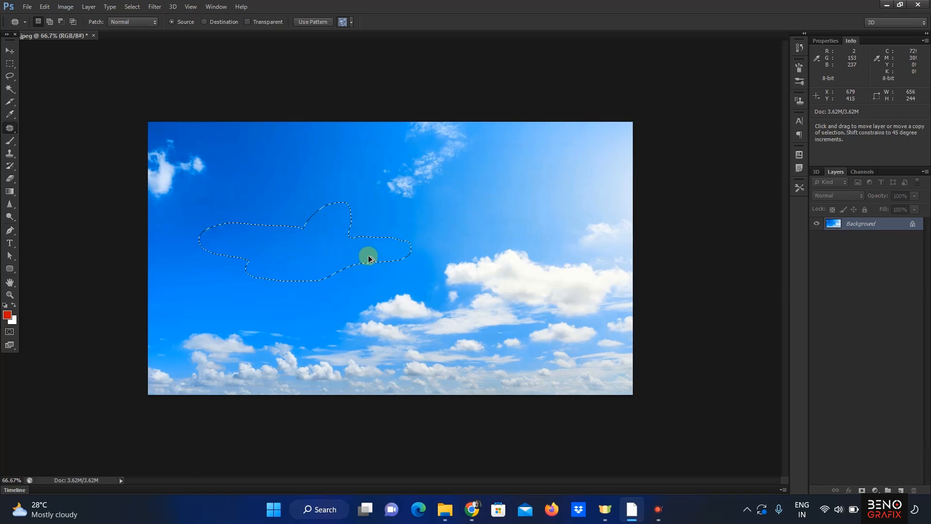
key("ctrl+alt+z")
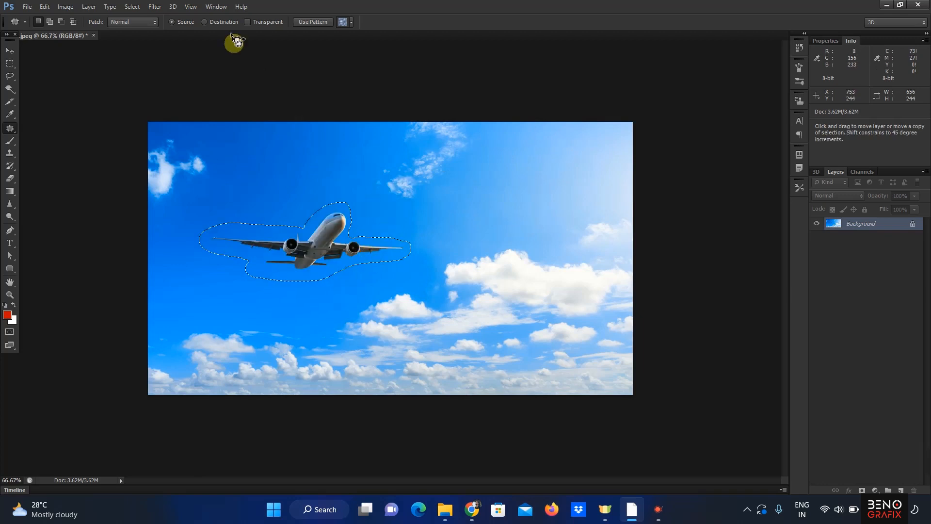
Switch the patch to Destination, copy the selected airplane onto the bright sky at the photo's upper right, and deselect
left_click(218, 21)
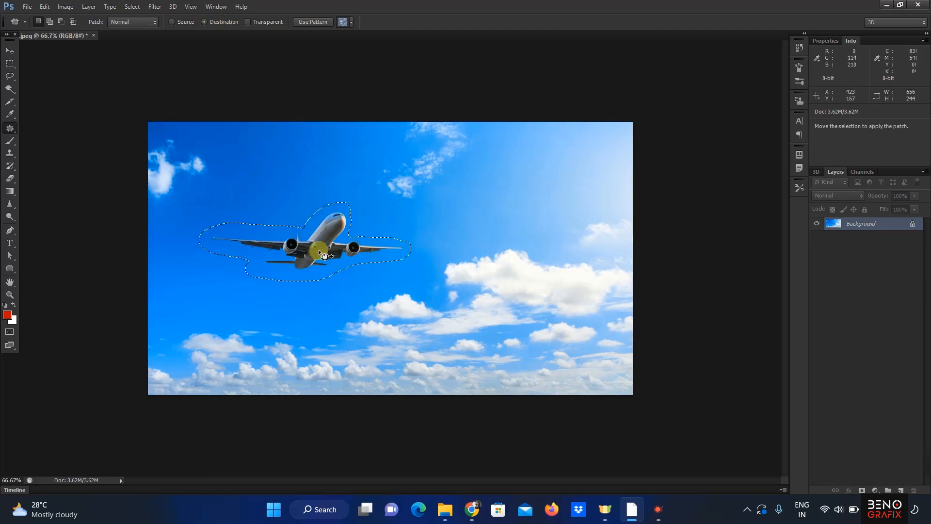
left_click_drag(319, 248, 525, 195)
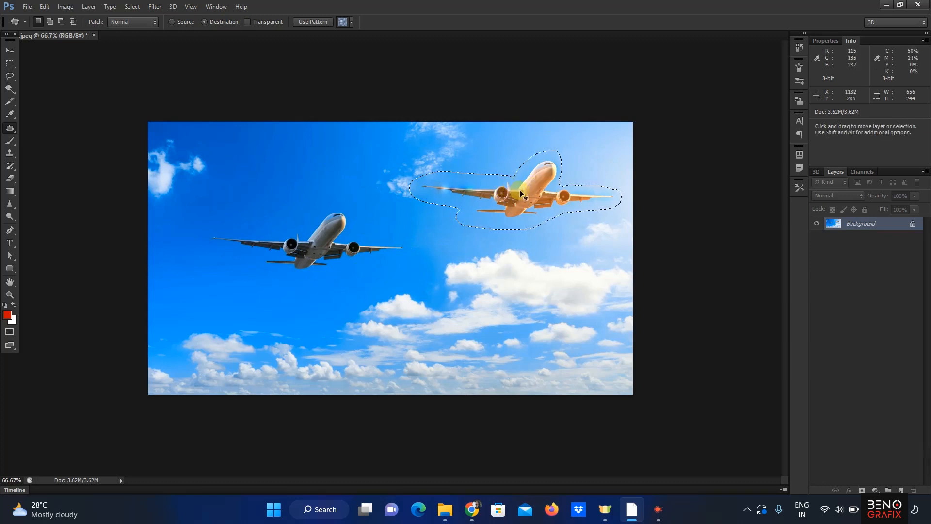
key("ctrl+d")
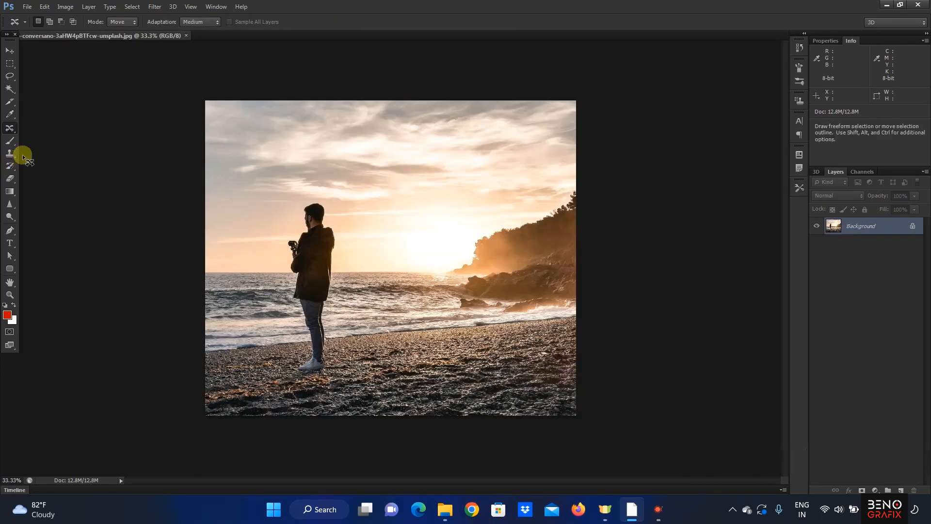
Outline the man on the beach with the Content-Aware Move Tool and shift him about 408 px to the right in Move mode
left_click_drag(11, 133, 88, 155)
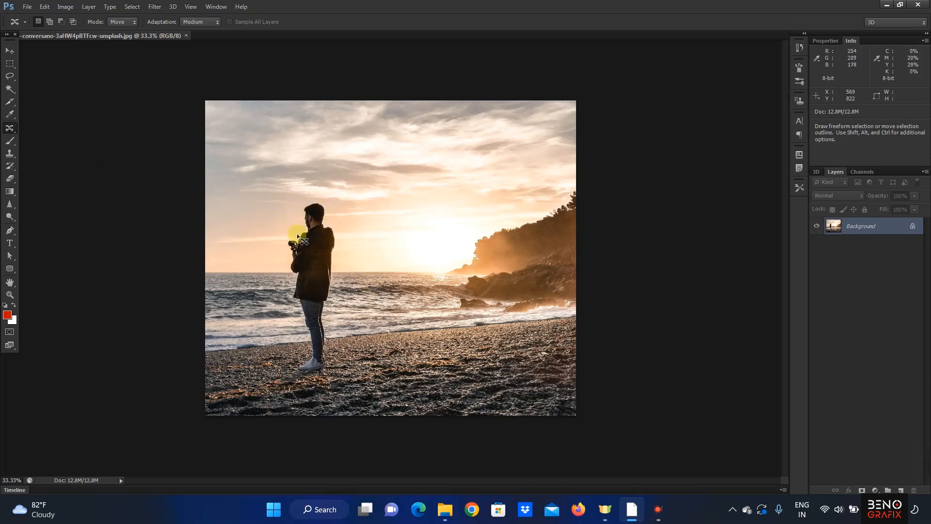
mouse_move(309, 203)
left_mouse_down()
mouse_move(341, 233)
mouse_move(327, 374)
mouse_move(297, 376)
mouse_move(293, 363)
mouse_move(300, 341)
mouse_move(297, 233)
left_mouse_up()
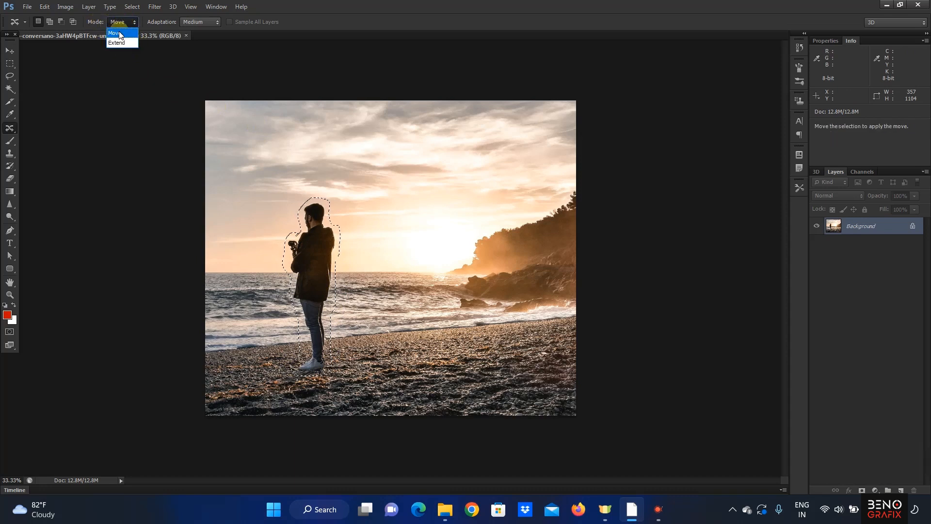
left_click(120, 34)
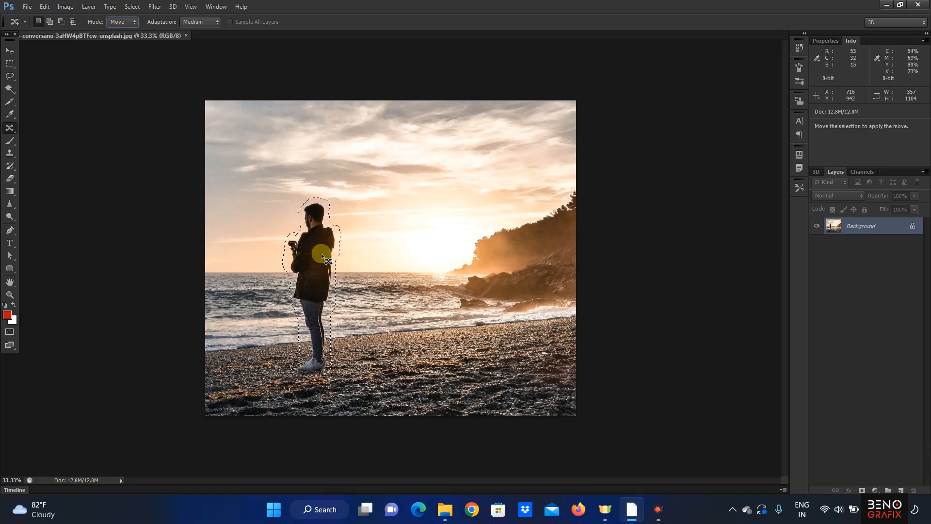
left_click_drag(324, 258, 388, 257)
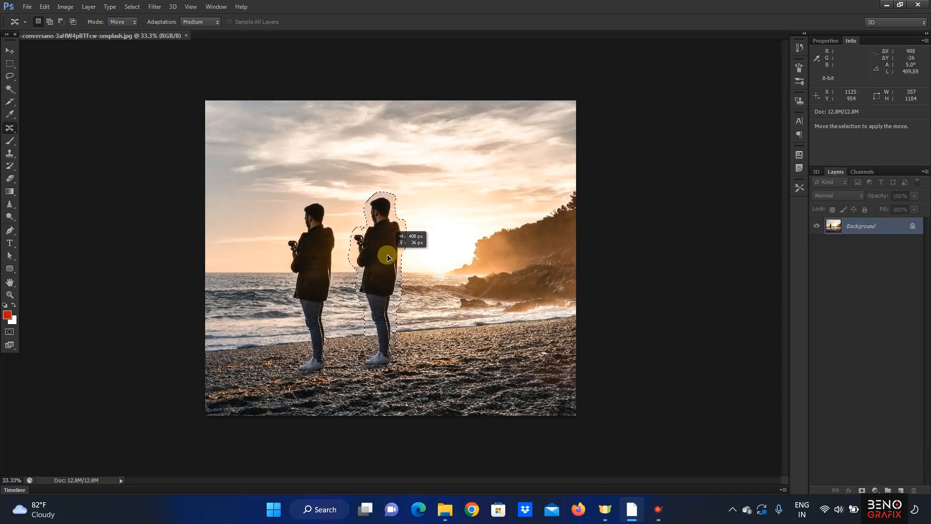
left_click_drag(388, 258, 388, 257)
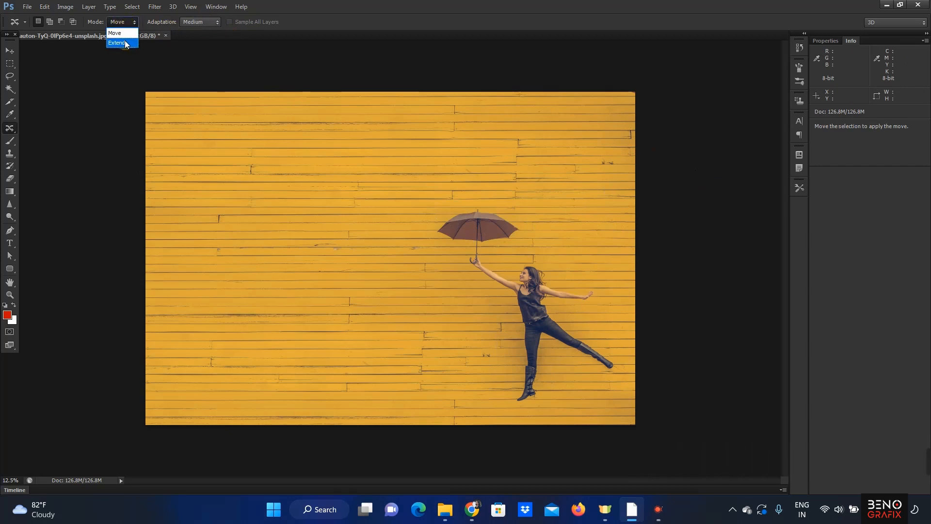
Set the Content-Aware Move mode to Extend, outline the woman with the umbrella, duplicate her to the left on the yellow wall, and deselect
left_click(125, 44)
mouse_move(474, 232)
left_mouse_down()
mouse_move(451, 203)
mouse_move(485, 196)
mouse_move(524, 212)
mouse_move(528, 225)
mouse_move(494, 260)
left_mouse_up()
mouse_move(527, 262)
left_mouse_down()
mouse_move(598, 277)
mouse_move(591, 313)
mouse_move(628, 376)
mouse_move(563, 364)
mouse_move(540, 414)
mouse_move(507, 386)
mouse_move(494, 303)
mouse_move(436, 247)
mouse_move(429, 224)
mouse_move(472, 195)
left_mouse_up()
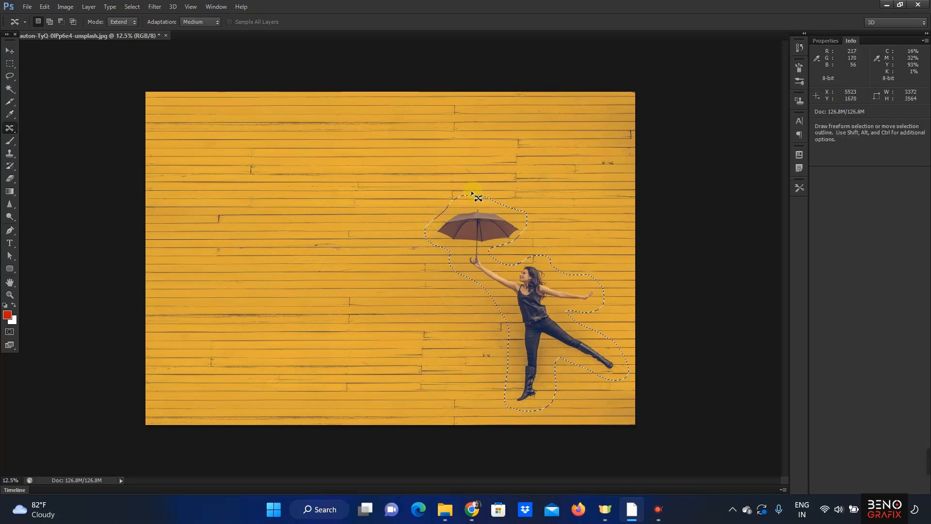
mouse_move(524, 290)
left_mouse_down()
mouse_move(396, 294)
mouse_move(408, 294)
left_mouse_up()
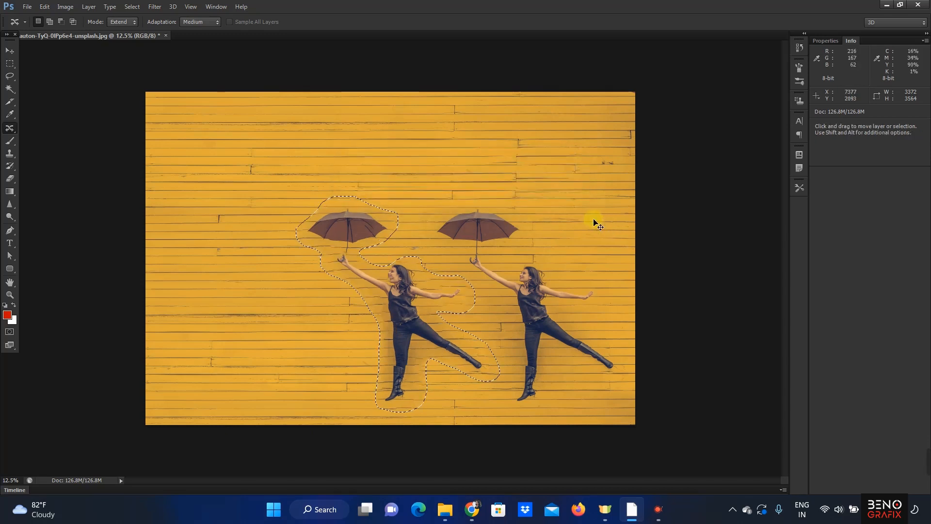
key("ctrl+d")
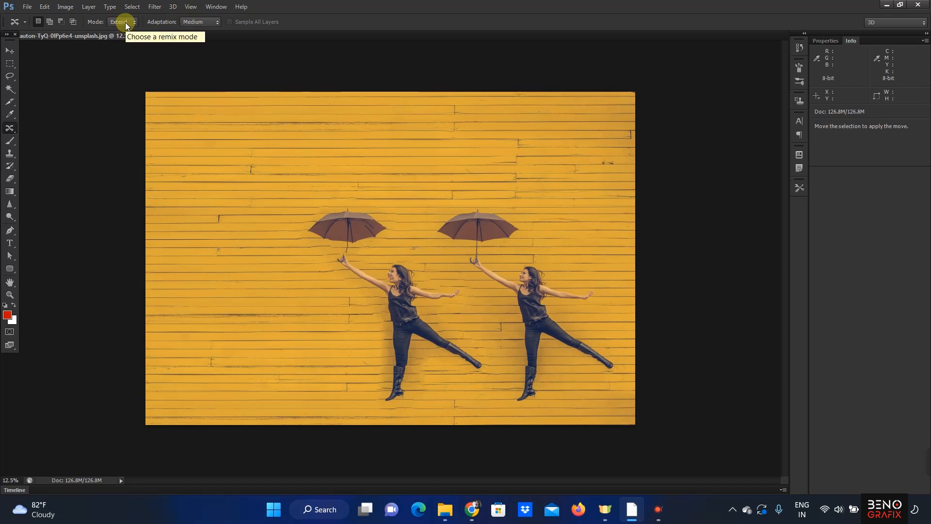
Choose the Red Eye Tool and correct the red pupil of the eye on the photo's left side
left_click(9, 128)
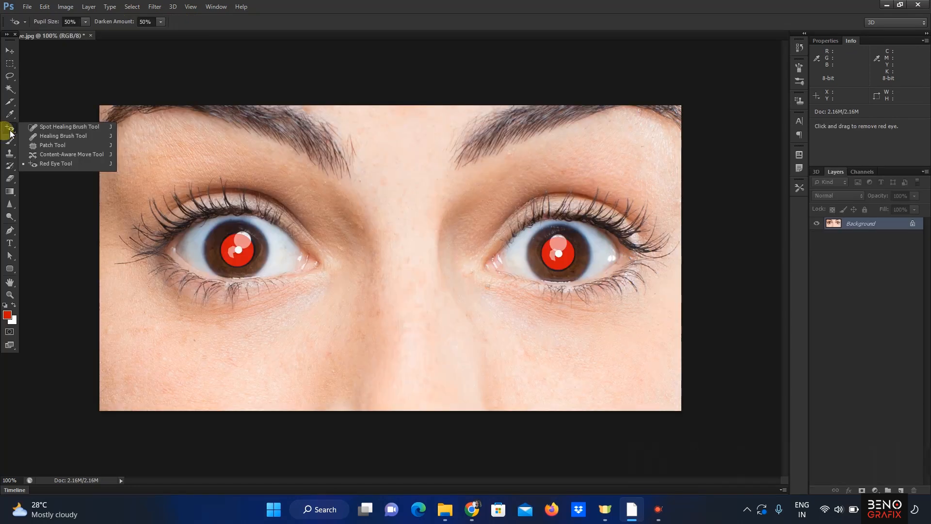
left_click(72, 164)
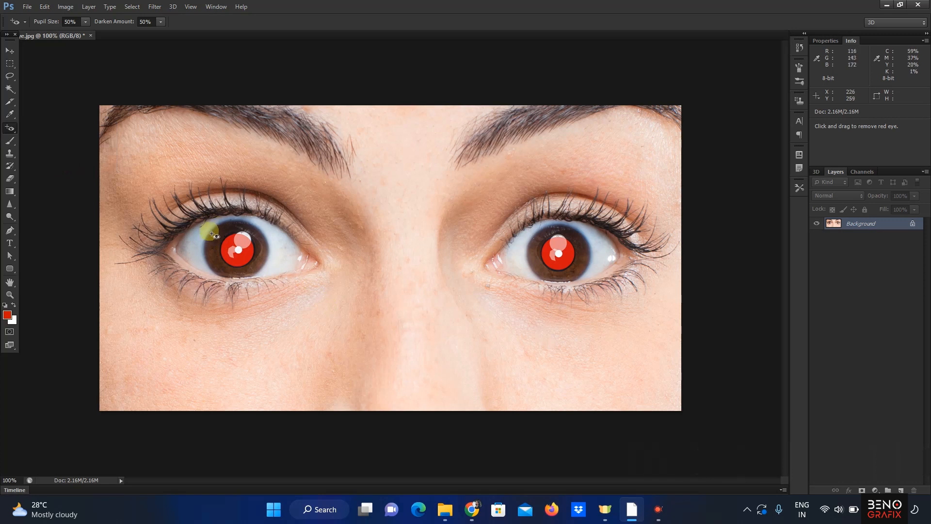
right_click(24, 131)
left_click(55, 159)
left_click_drag(216, 231, 252, 260)
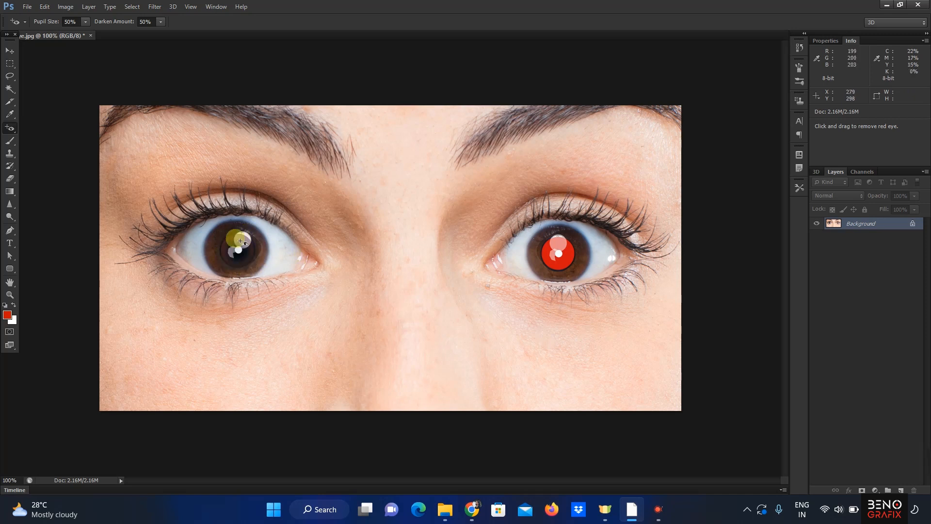
left_click_drag(215, 227, 273, 269)
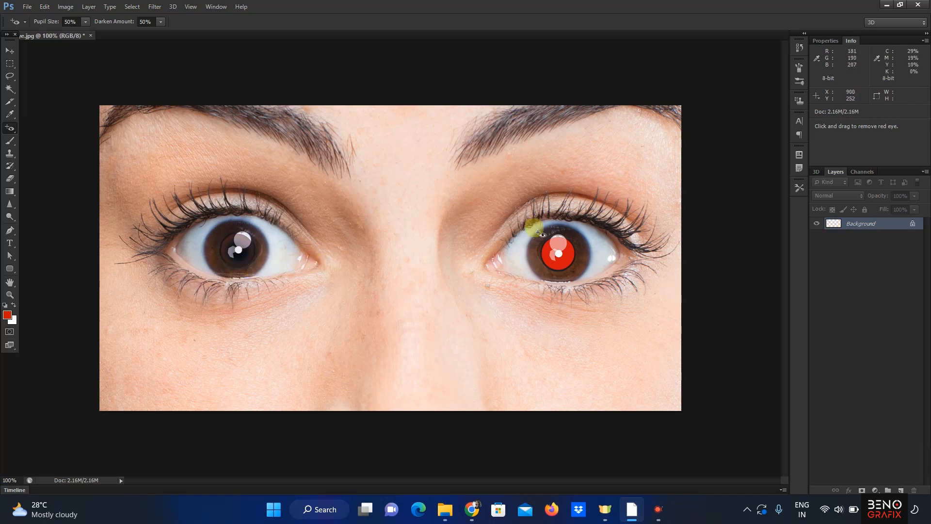
Correct the red pupil of the eye on the photo's right side with the Red Eye Tool
left_click_drag(539, 234, 586, 277)
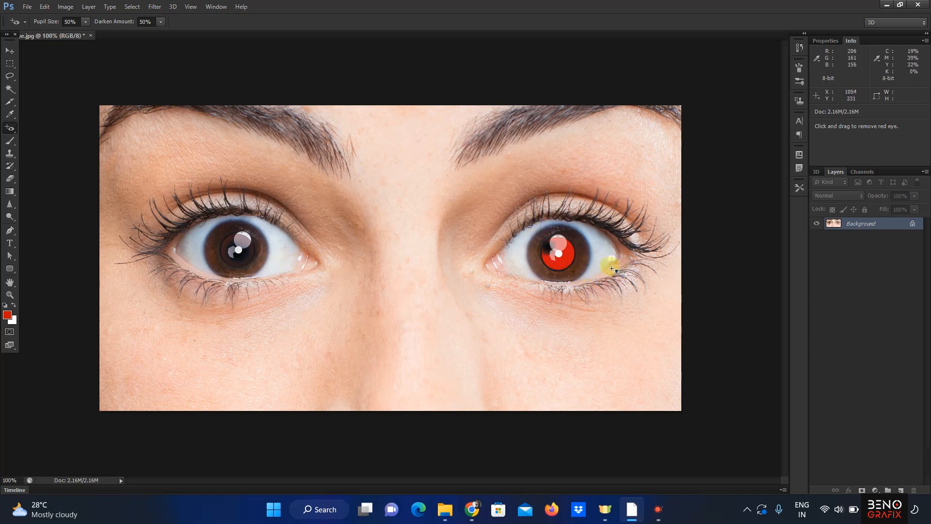
left_click_drag(540, 229, 580, 275)
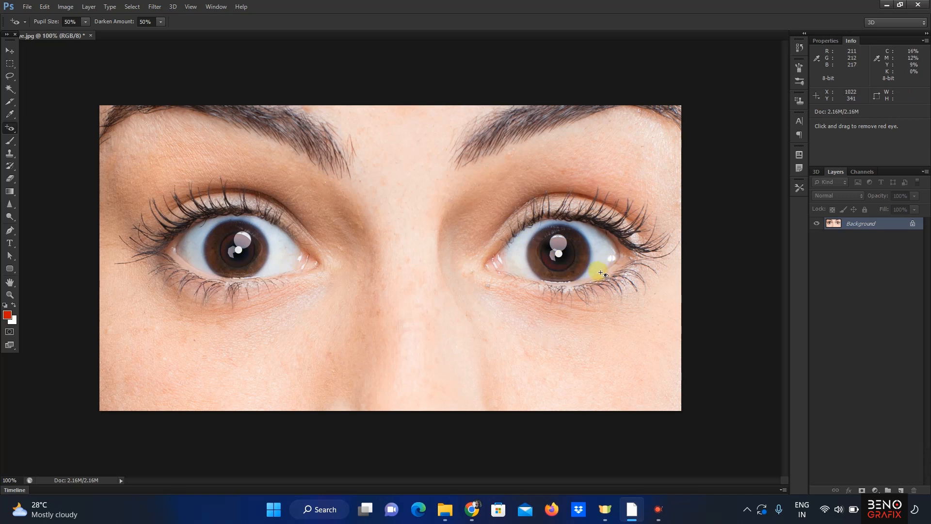
key("ctrl+minus")
key("ctrl+minus")
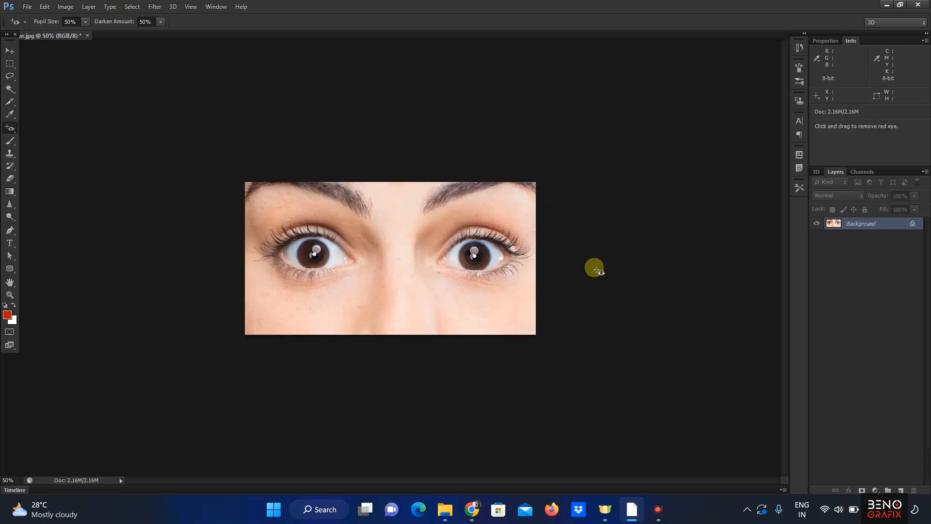